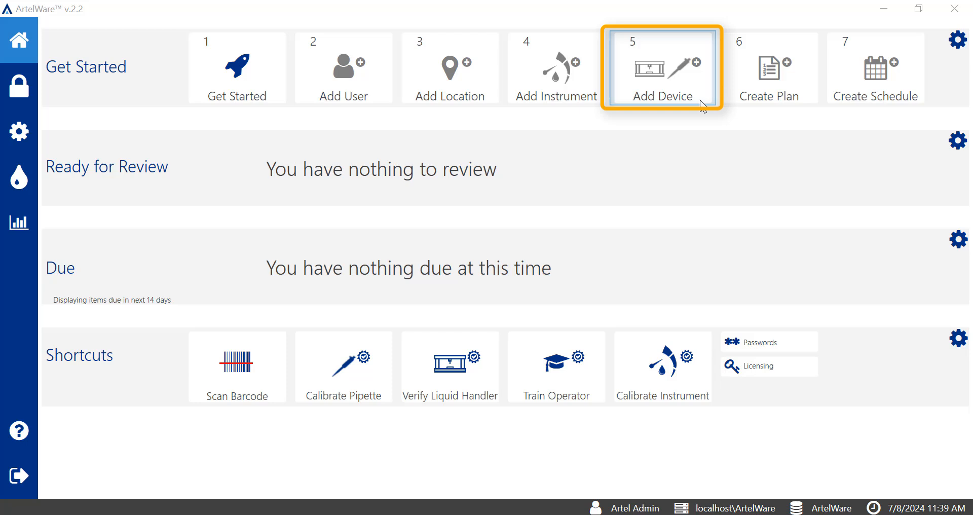
# Start adding a new device of type Pipette from the Get Started section of the home page
pyautogui.click(25, 135)
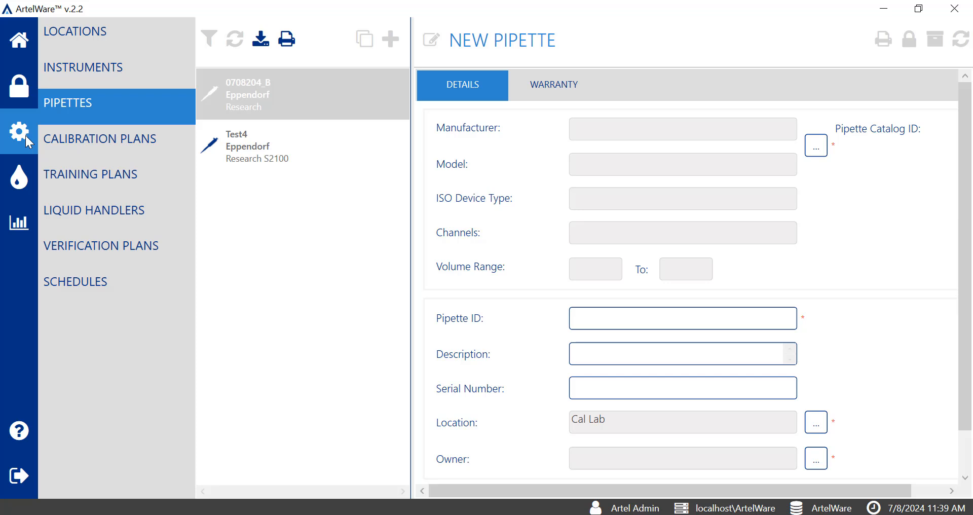
pyautogui.click(26, 42)
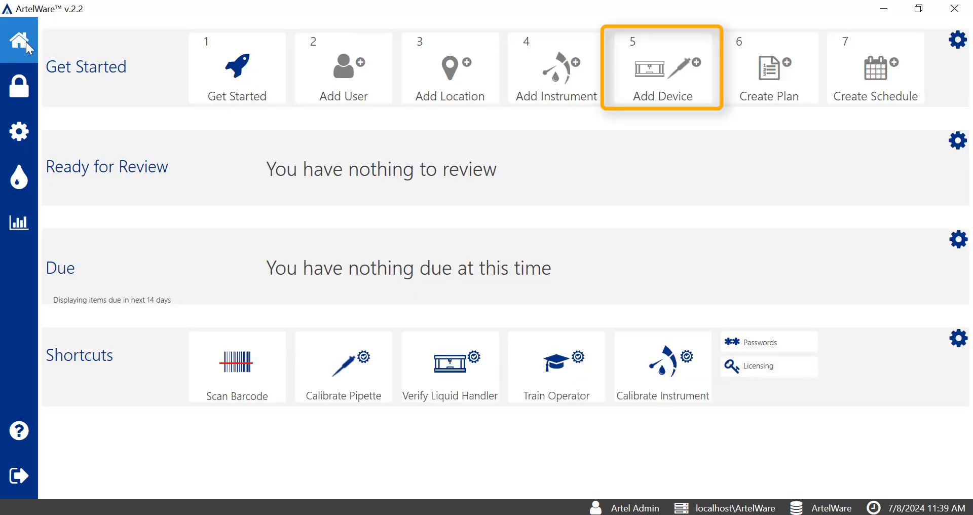
pyautogui.click(707, 103)
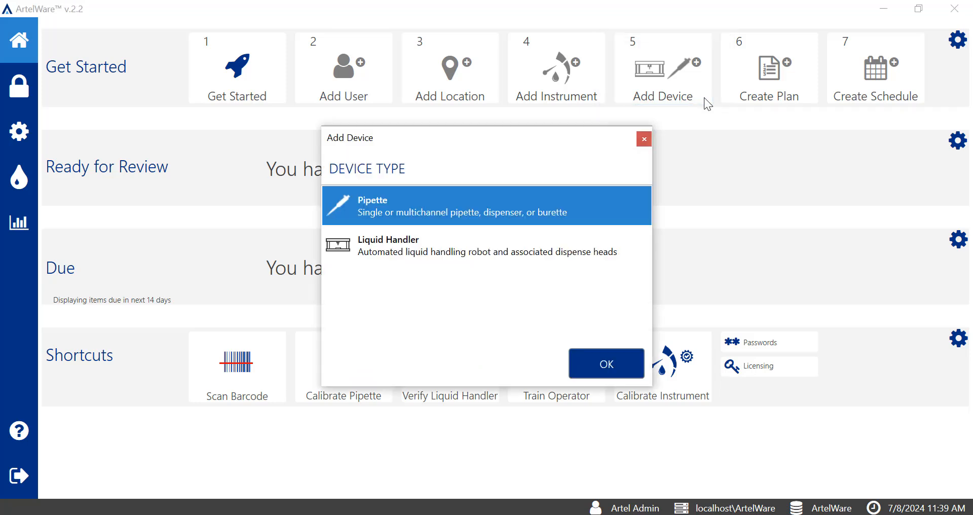
pyautogui.click(633, 367)
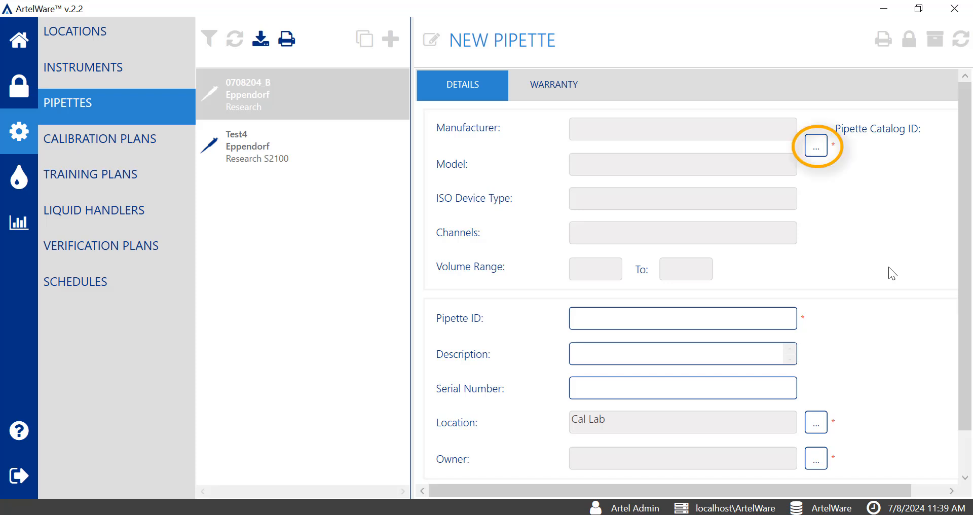
# Open the pipette model catalog for the new pipette and filter it by the manufacturer Eppendorf
pyautogui.click(816, 147)
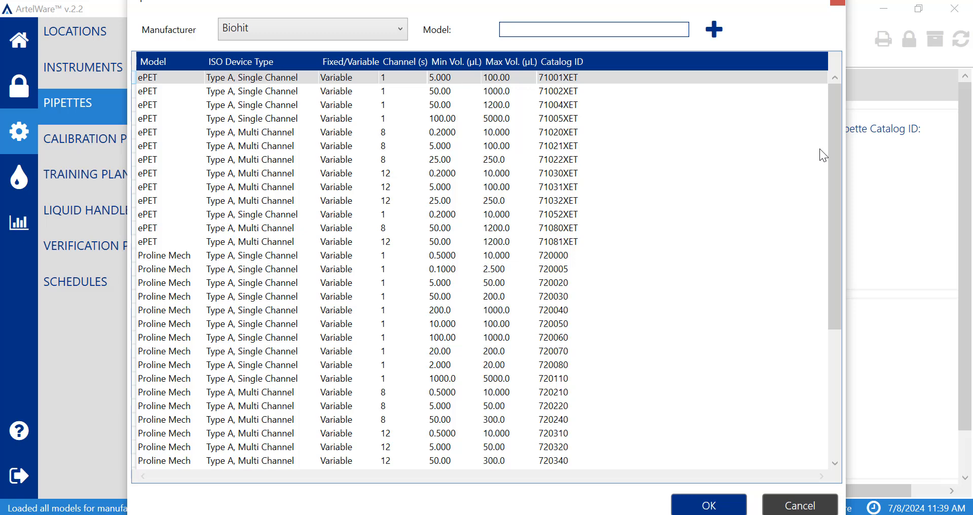
pyautogui.click(401, 29)
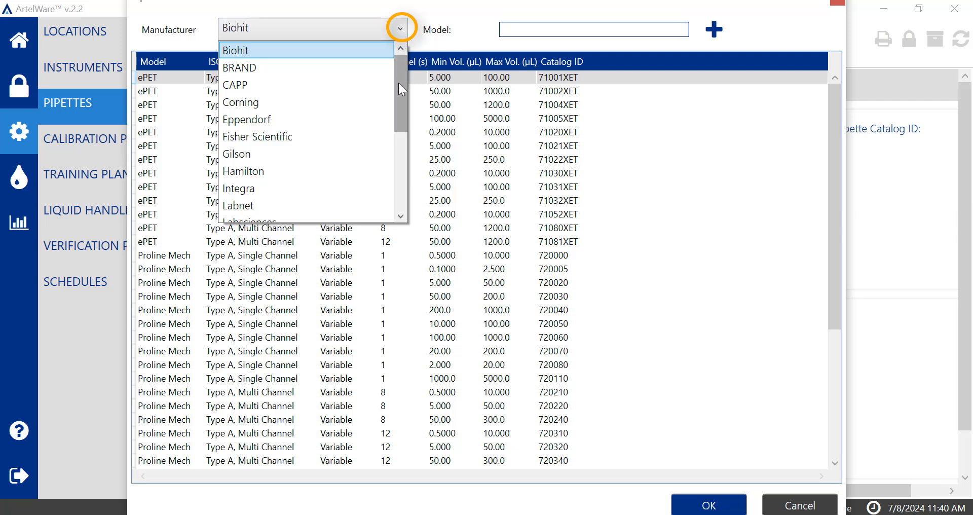
pyautogui.moveTo(399, 83); pyautogui.dragTo(400, 102)
pyautogui.click(333, 83)
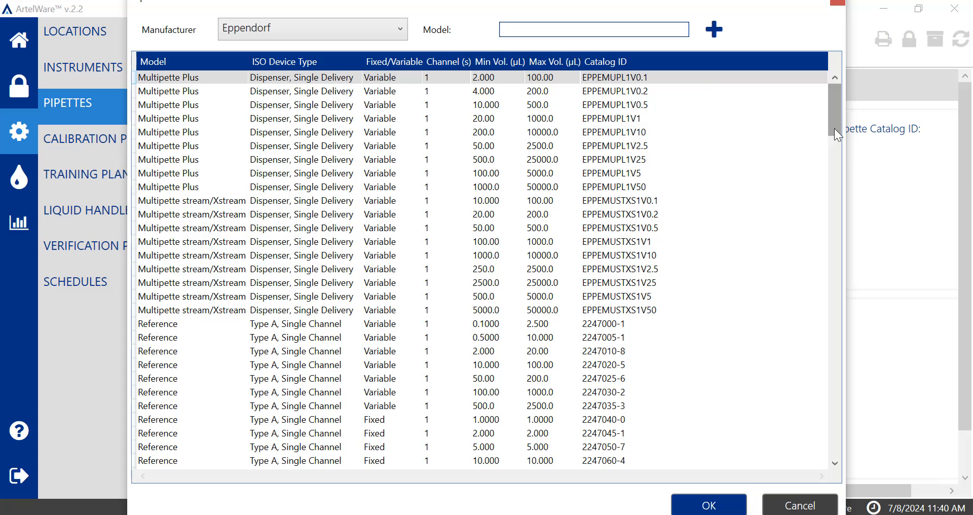
# Sort the catalog by maximum volume and choose the variable 2–20 µL single-channel Research model, EPPERE1V20
pyautogui.moveTo(834, 117)
pyautogui.mouseDown()
pyautogui.moveTo(831, 216)
pyautogui.moveTo(828, 106)
pyautogui.mouseUp()
pyautogui.click(564, 62)
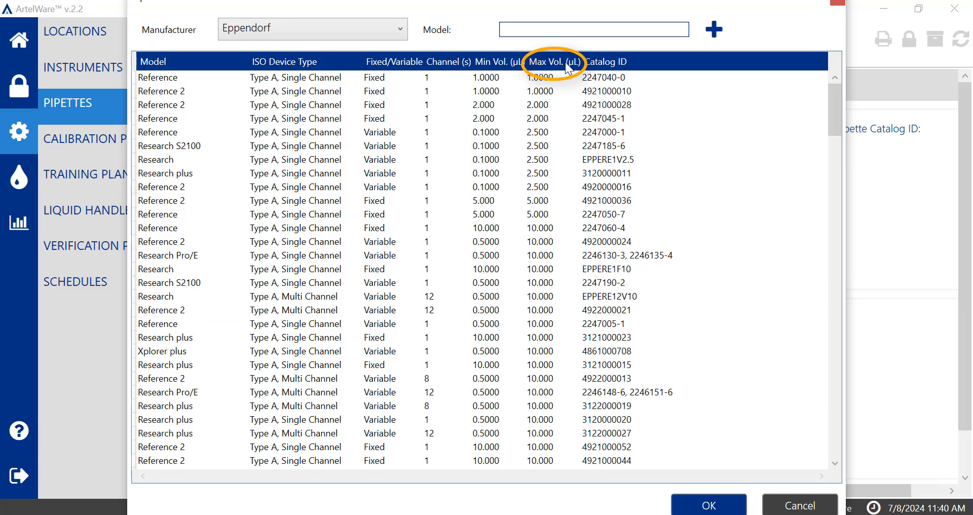
pyautogui.moveTo(838, 124); pyautogui.dragTo(838, 181)
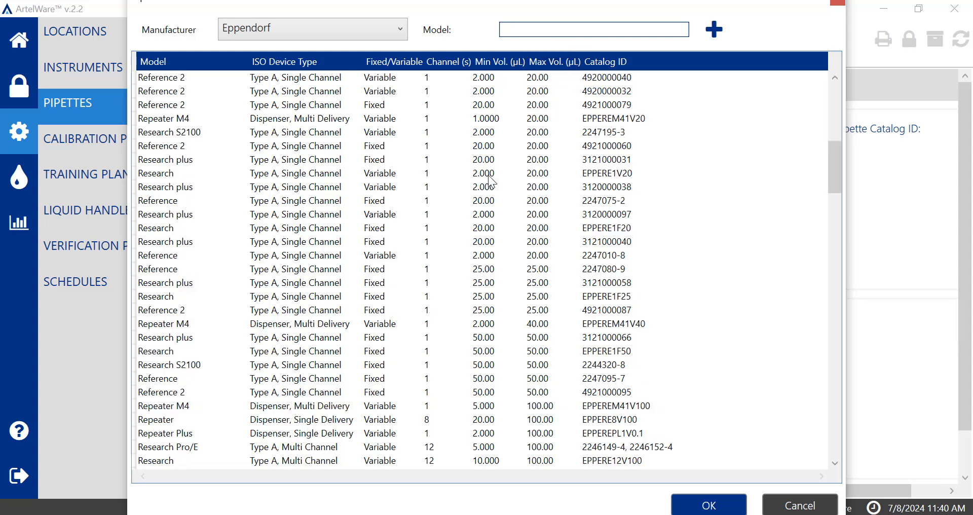
pyautogui.click(489, 175)
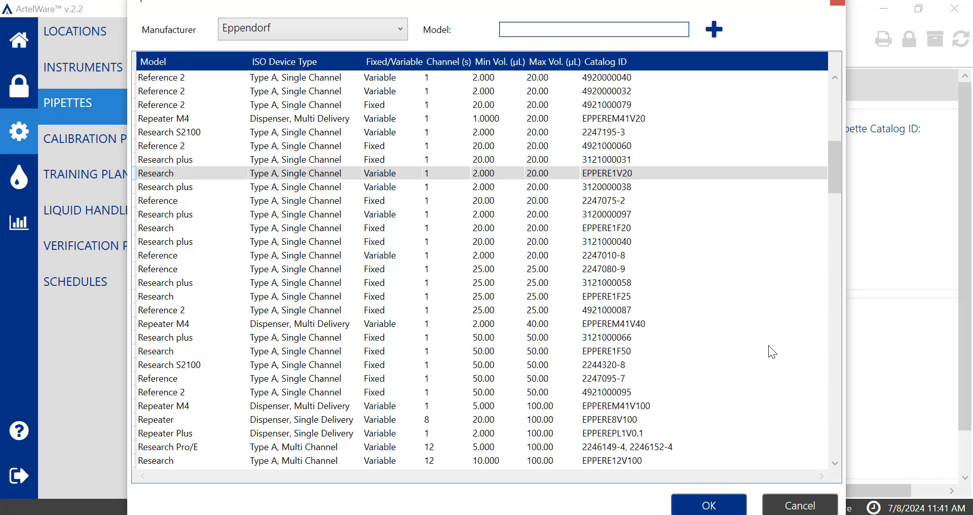
pyautogui.click(735, 509)
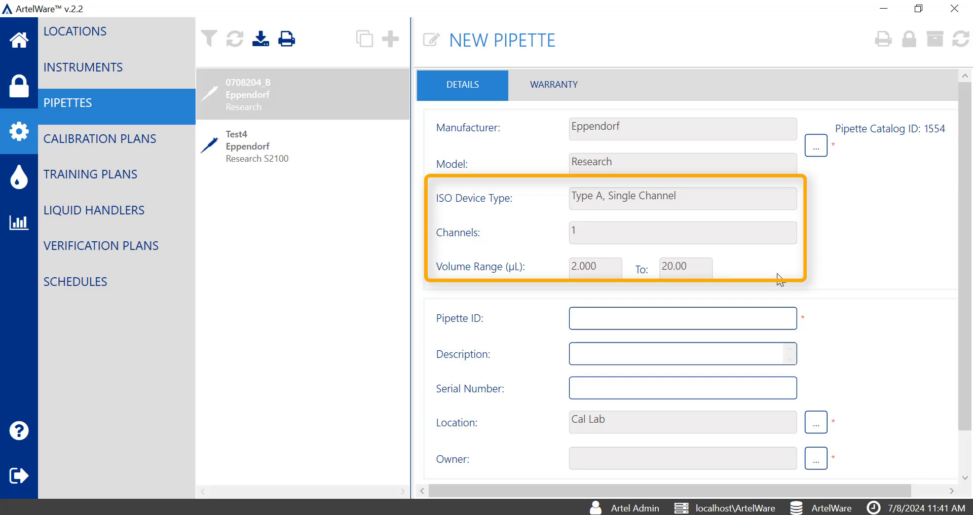
# Enter the pipette ID 08082024_B and the serial number J975468 for the new pipette
pyautogui.moveTo(966, 284); pyautogui.dragTo(968, 337)
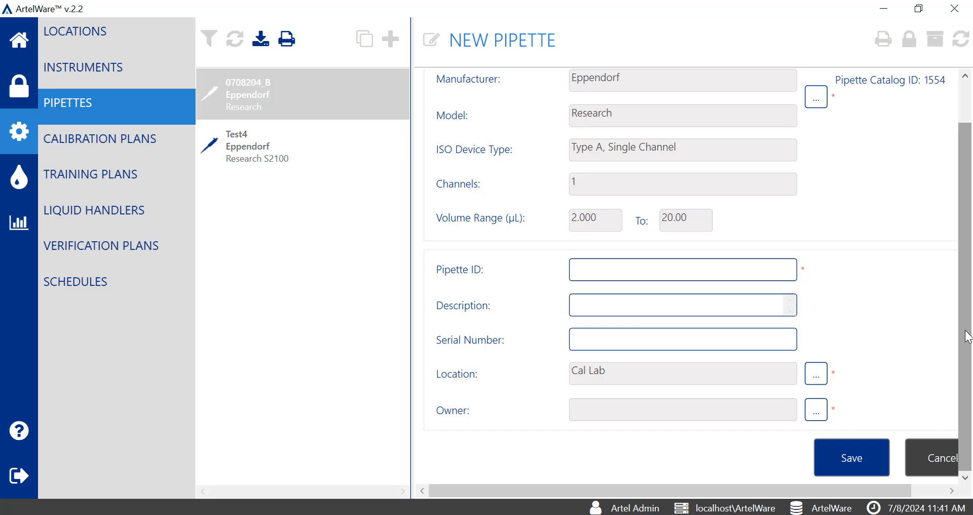
pyautogui.click(758, 272)
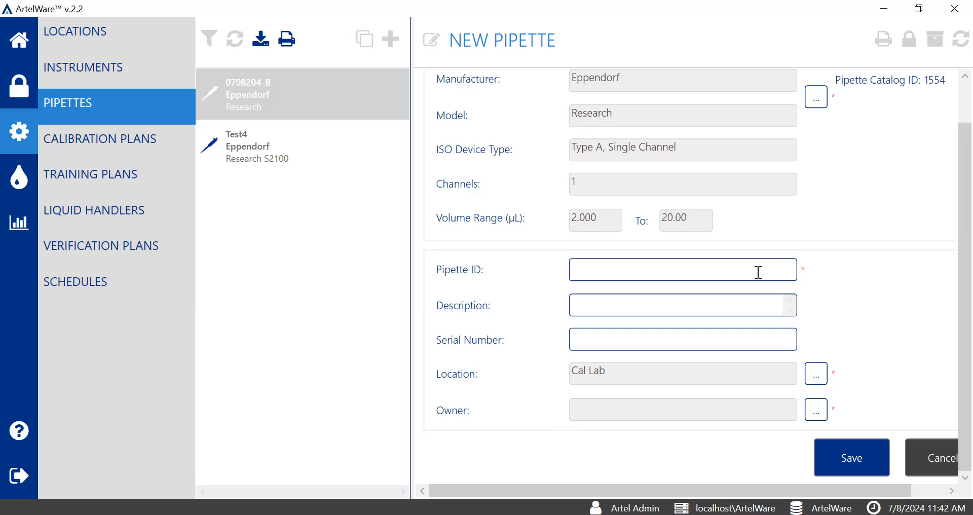
pyautogui.write('08082024_B')
pyautogui.click(734, 340)
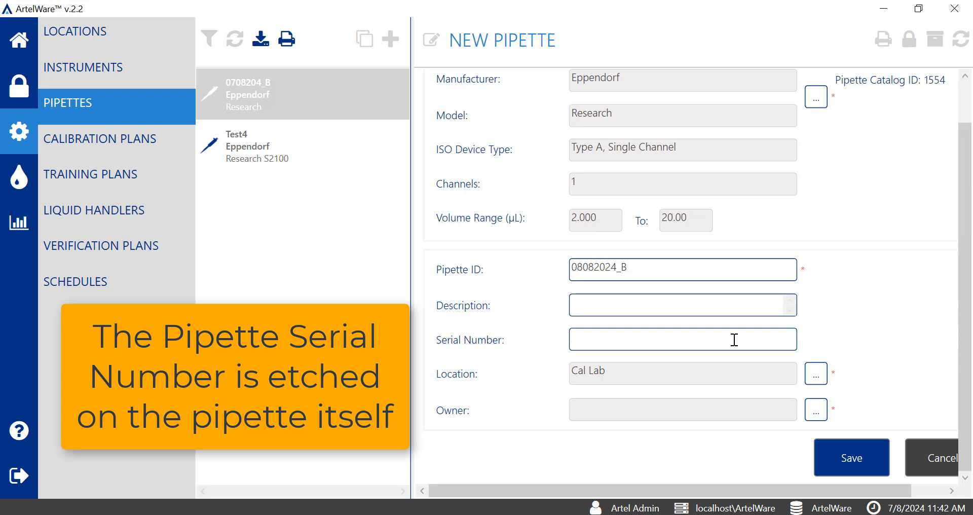
pyautogui.write('J975468')
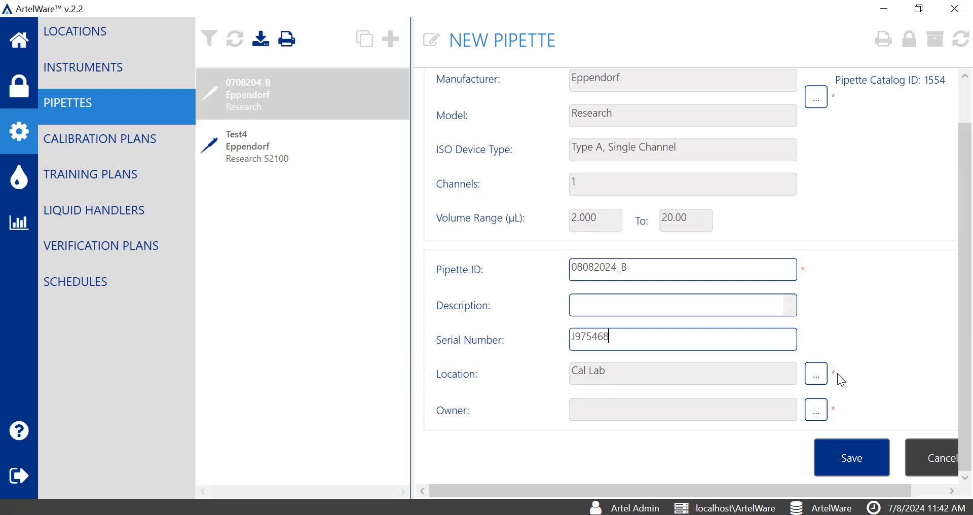
# Set the pipette's location to Hawaii and its owner to Operator Two (Operator2)
pyautogui.click(817, 376)
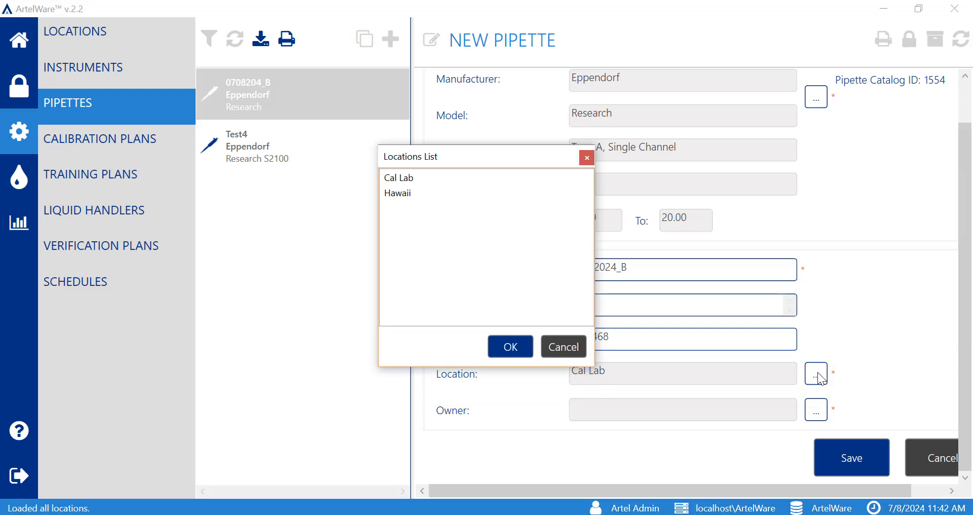
pyautogui.click(464, 195)
pyautogui.click(510, 346)
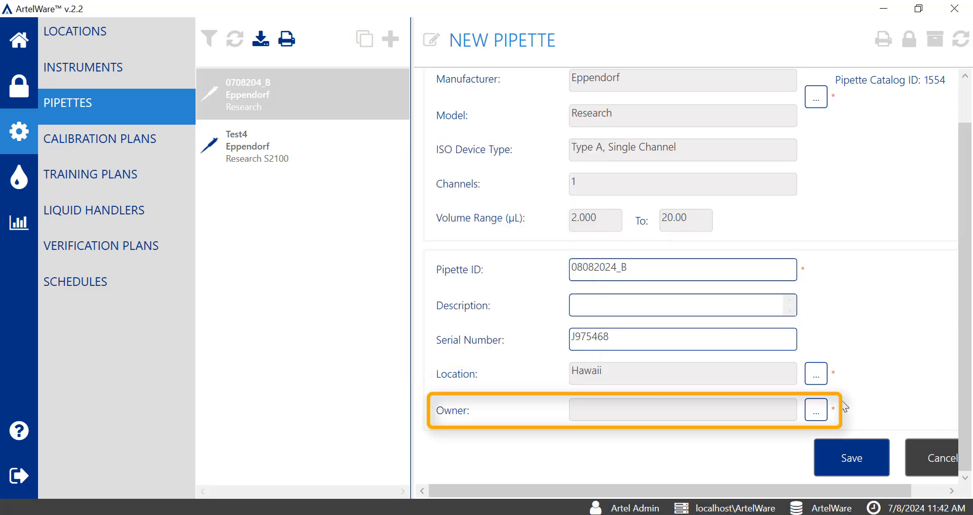
pyautogui.click(817, 409)
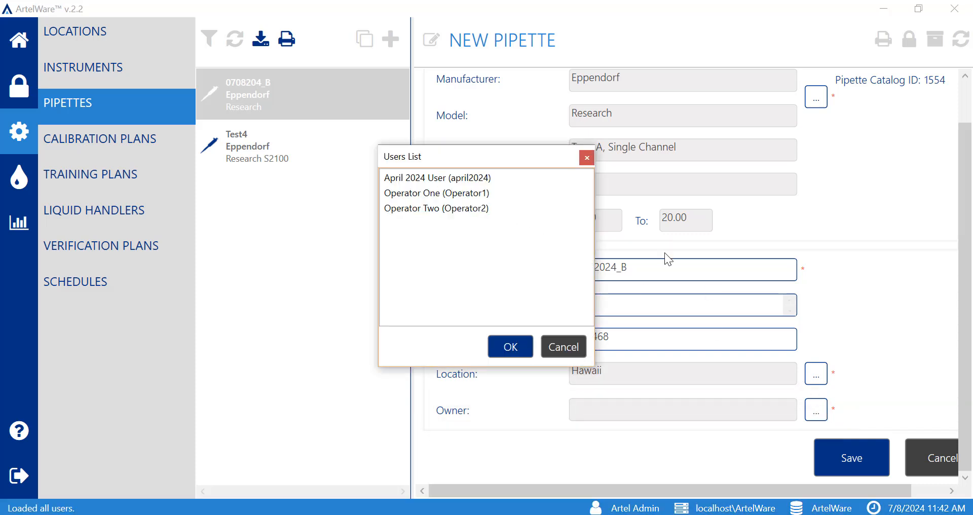
pyautogui.click(536, 204)
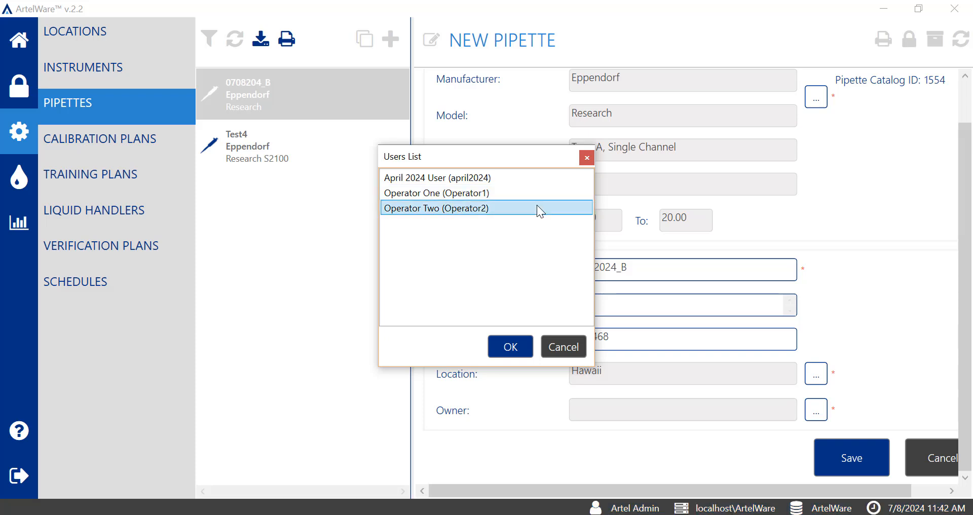
pyautogui.click(526, 347)
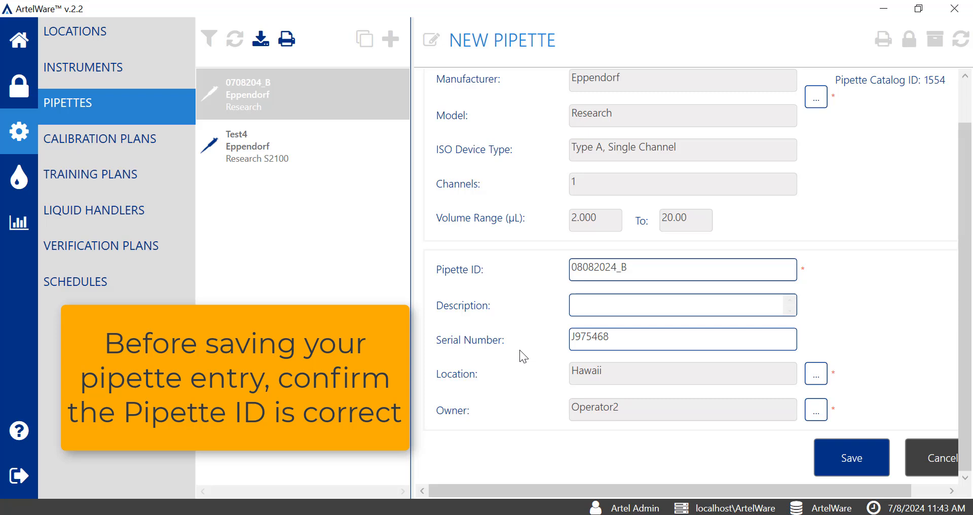
# Correct the pipette ID to 07082024_B and save the new pipette
pyautogui.click(581, 272)
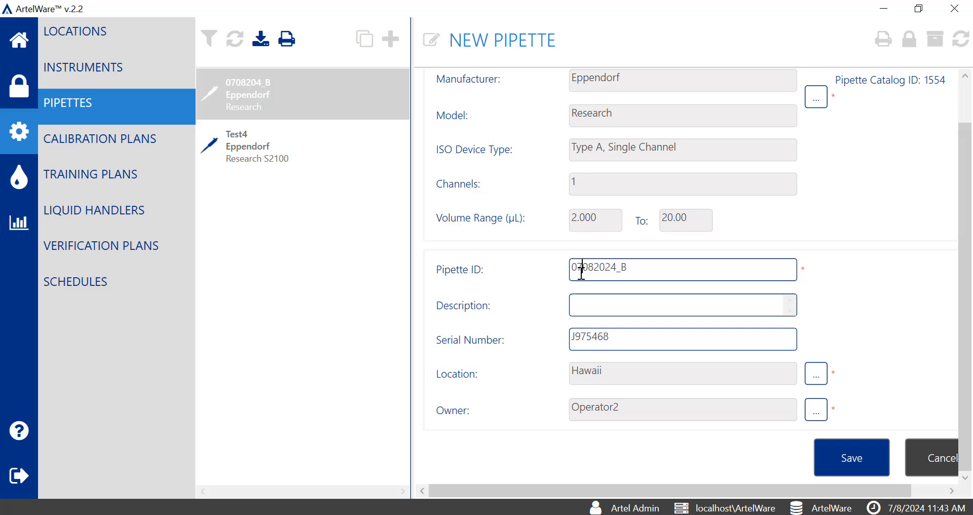
pyautogui.press('BackSpace')
pyautogui.write('7')
pyautogui.scroll(2, 959, 354)
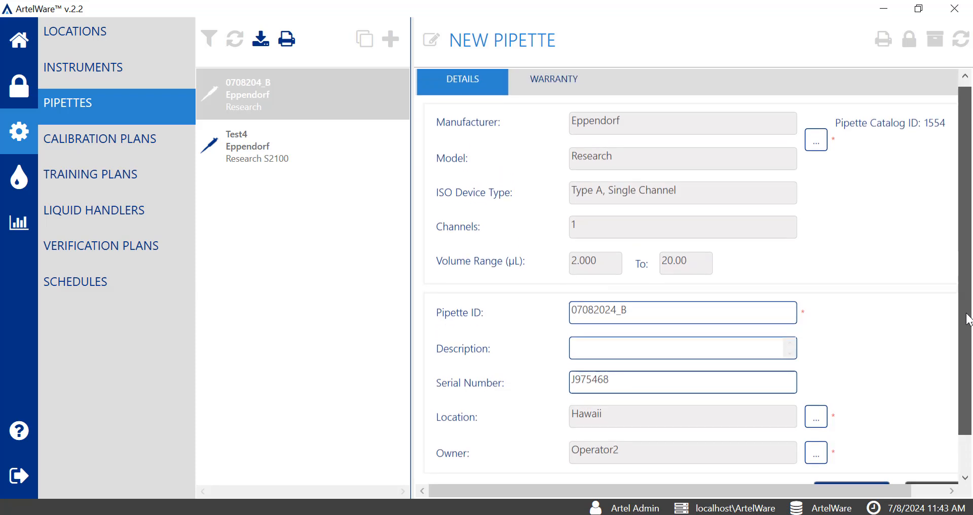
pyautogui.scroll(-1, 966, 349)
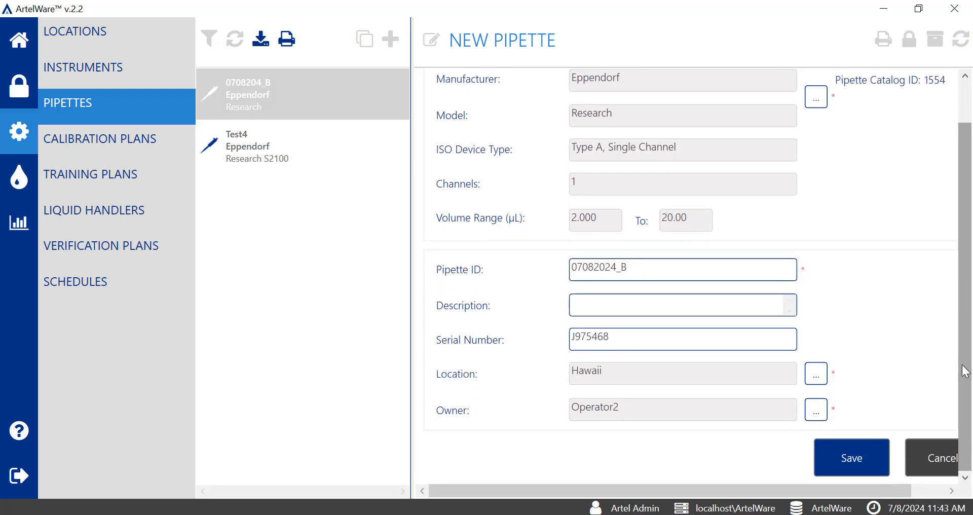
pyautogui.click(867, 453)
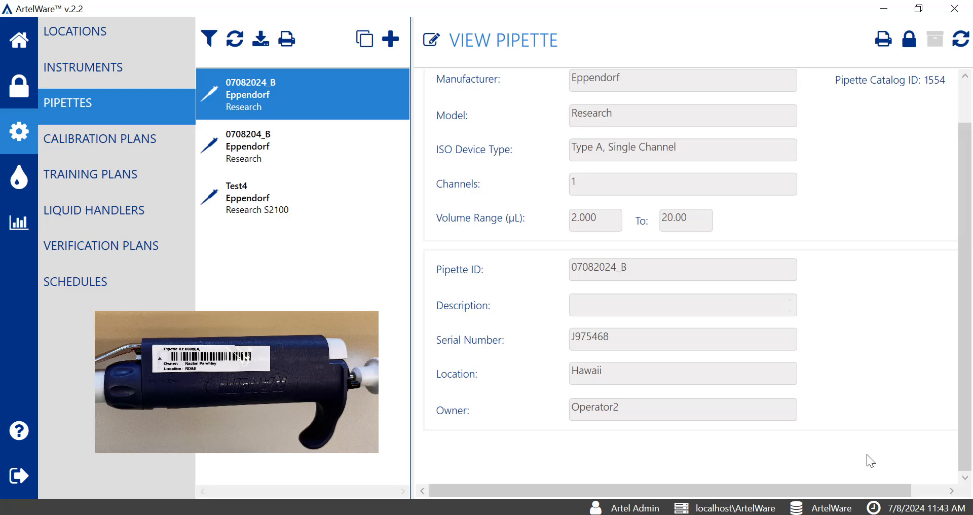
# Print the Pipette Label for the saved pipette 07082024_B
pyautogui.click(884, 45)
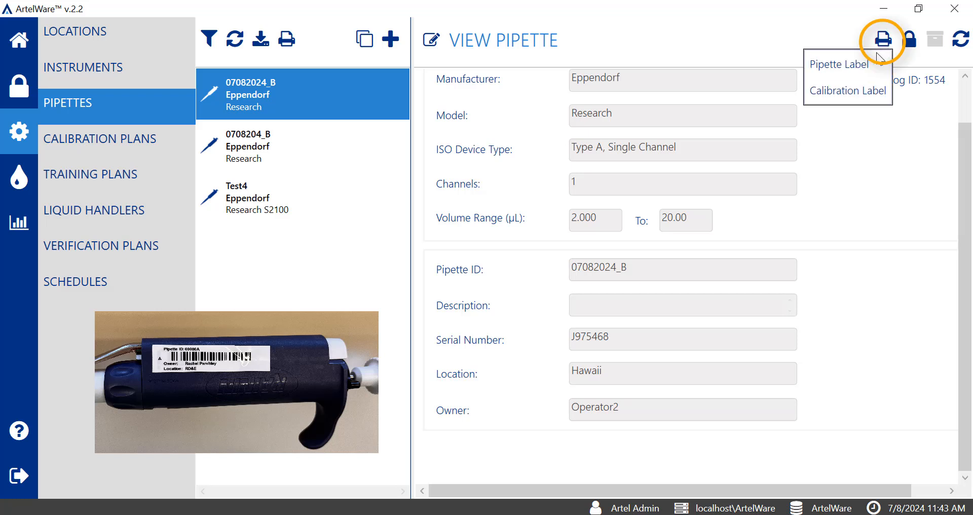
pyautogui.click(879, 63)
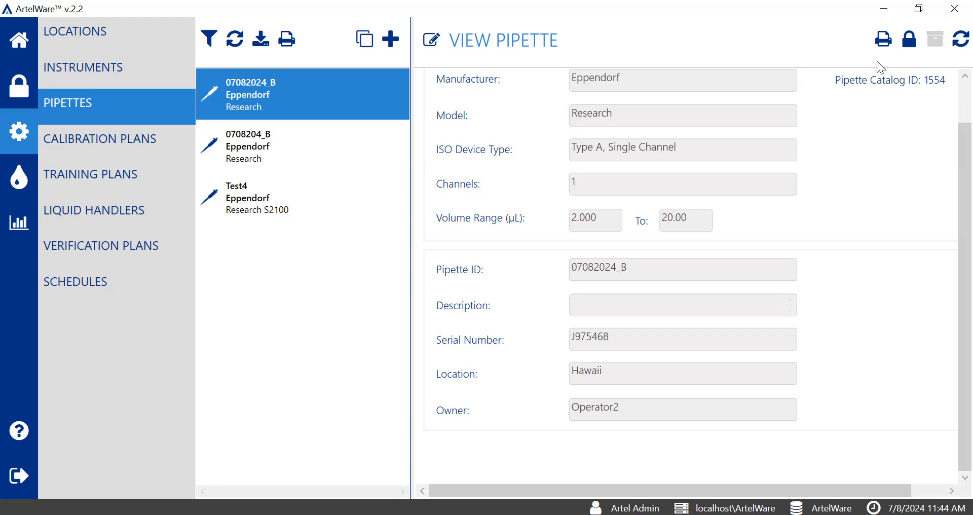
# Open the model catalog for another new pipette and start adding a new pipette model to it
pyautogui.click(819, 148)
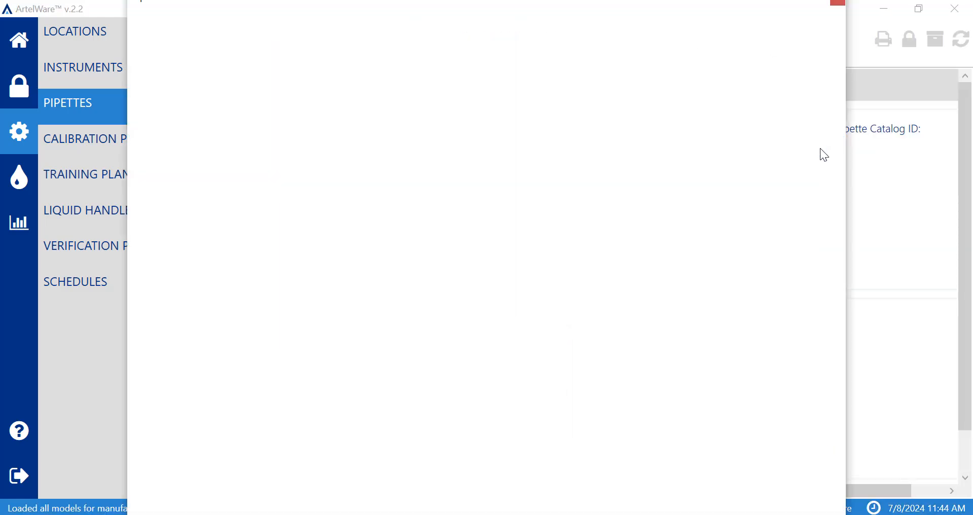
pyautogui.click(362, 29)
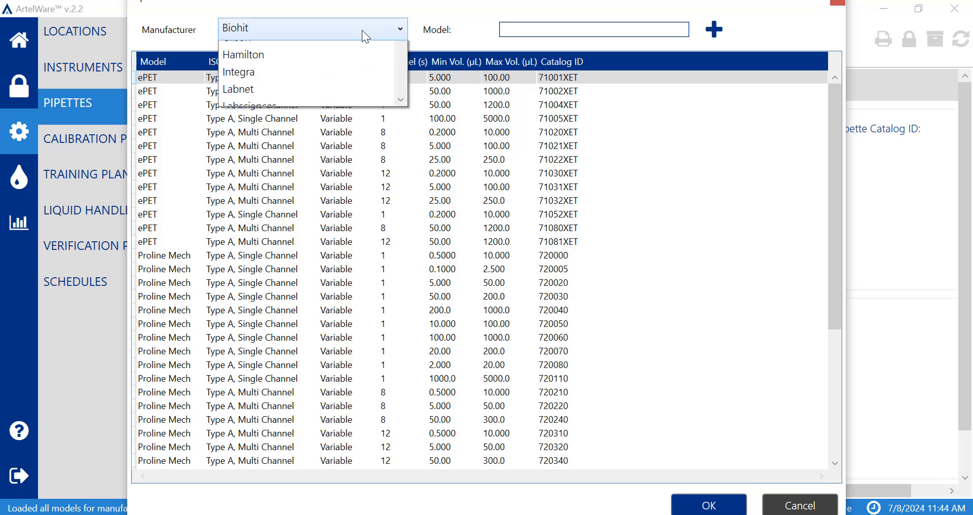
pyautogui.scroll(-1, 404, 138)
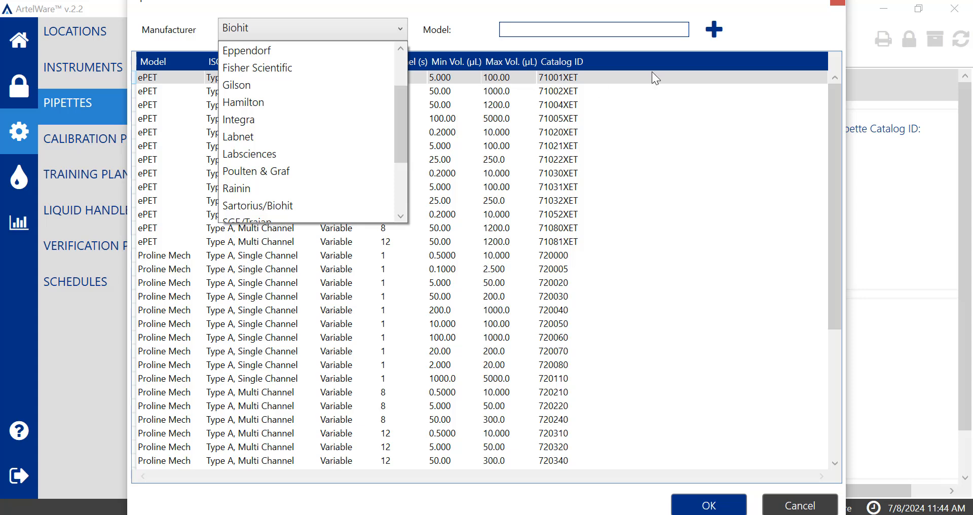
pyautogui.click(751, 31)
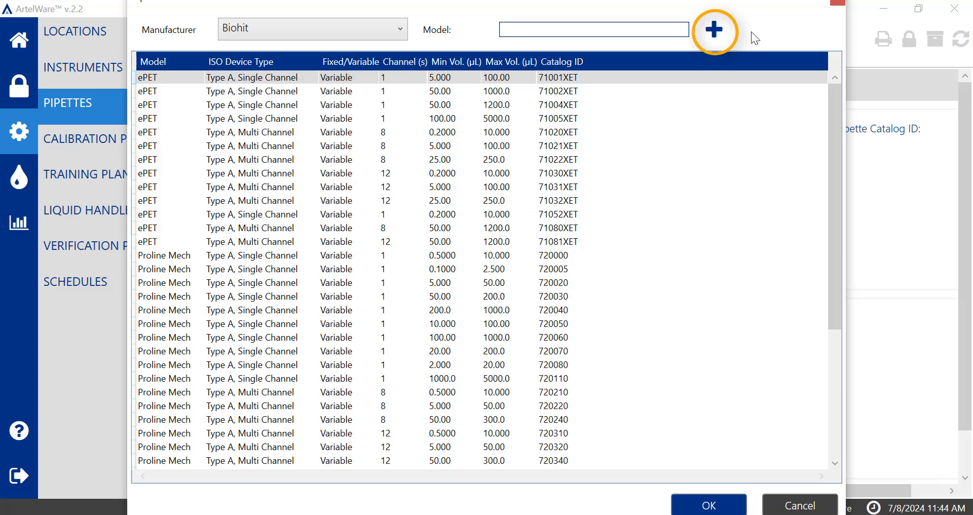
pyautogui.click(714, 32)
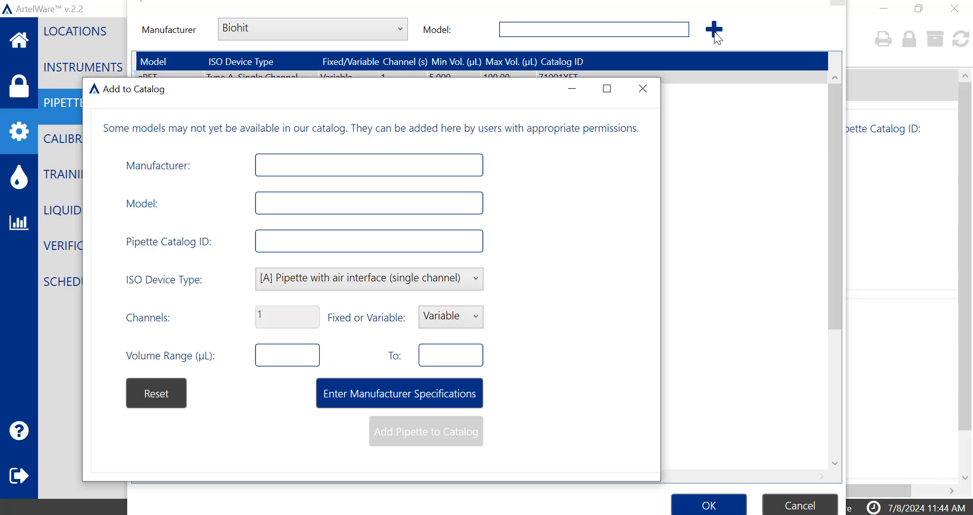
# Enter the manufacturer Nichiryo, model Nichipet LT and pipette catalog ID 100 for the new catalog entry
pyautogui.write('Nichiry')
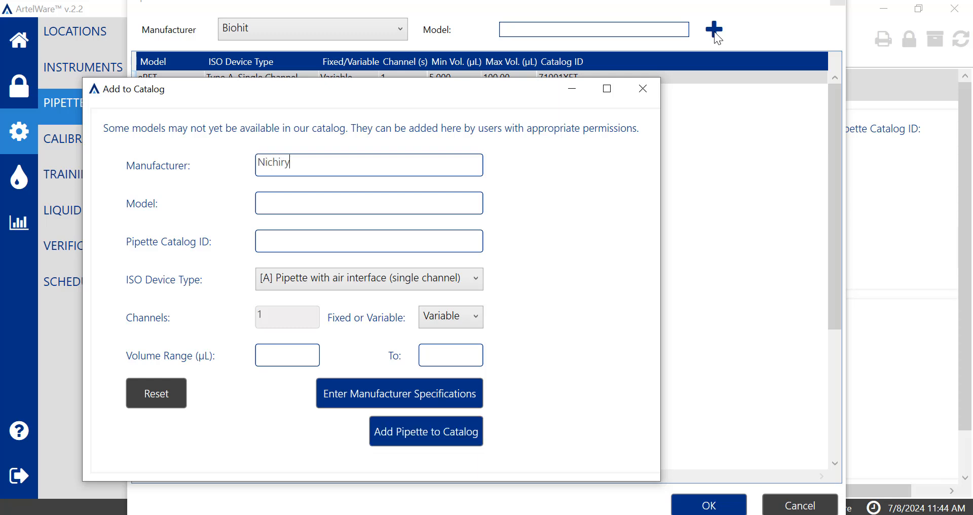
pyautogui.write('o')
pyautogui.click(454, 199)
pyautogui.write('Nichipet LT')
pyautogui.click(393, 247)
pyautogui.write('100')
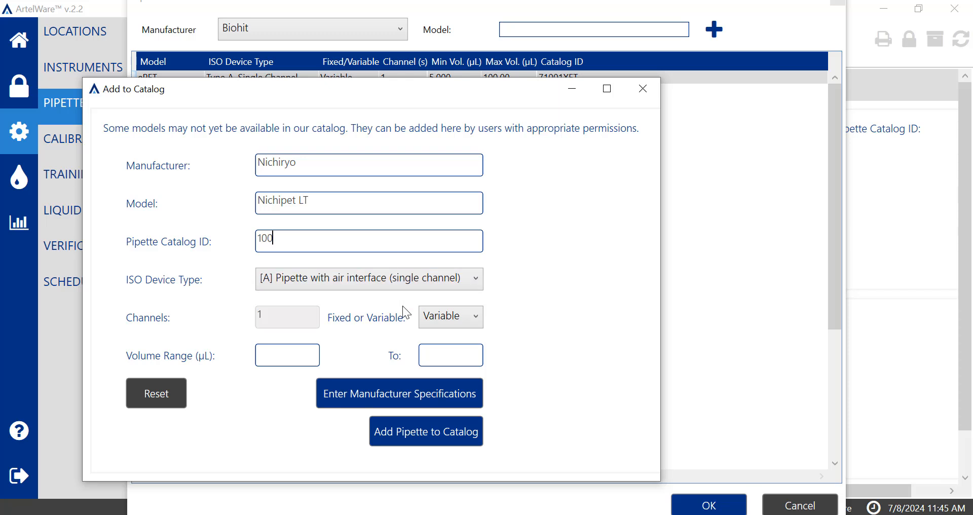
# Keep the ISO device type as single-channel air-interface pipette with variable volume, and set the volume range to 10 to 100 µL
pyautogui.click(474, 283)
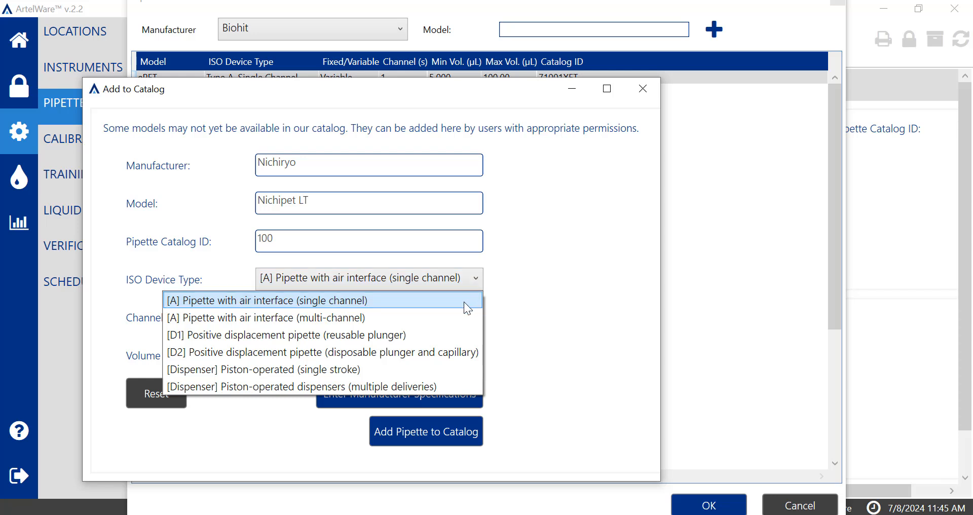
pyautogui.click(464, 301)
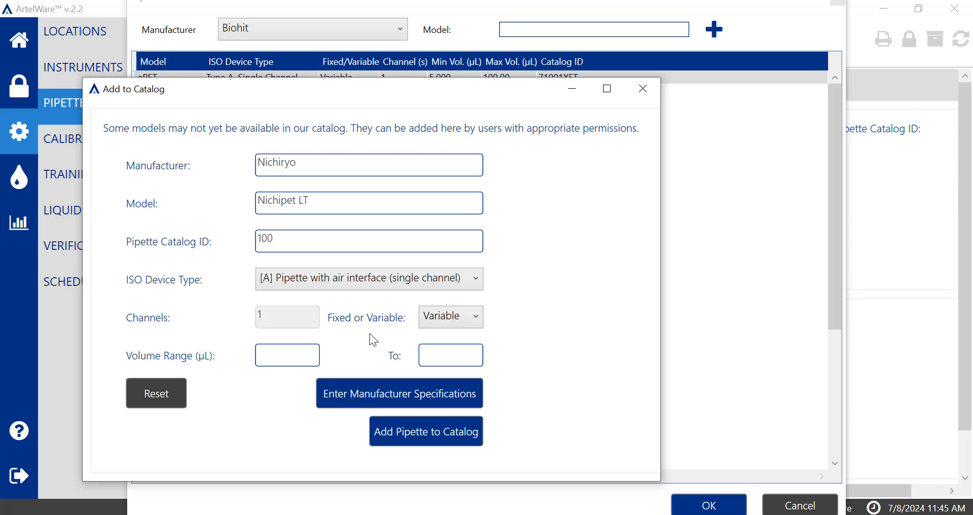
pyautogui.click(469, 322)
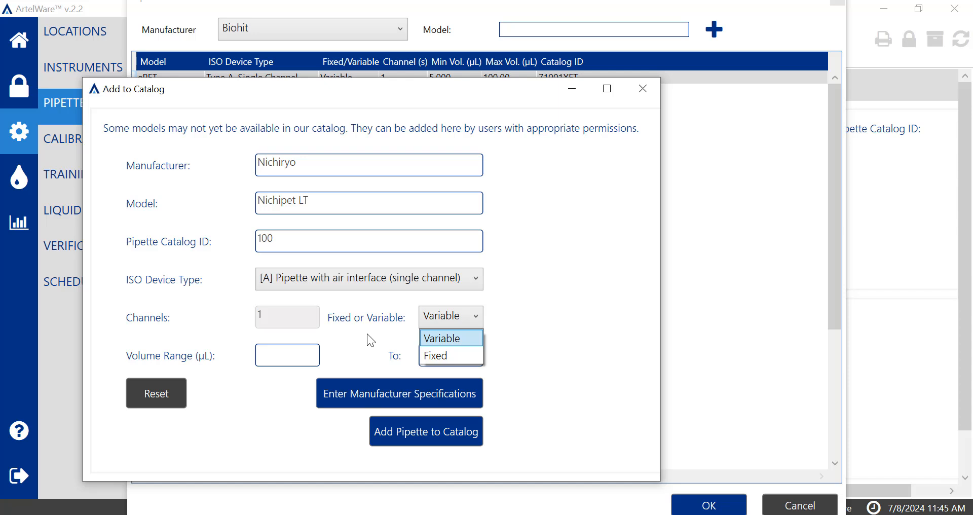
pyautogui.click(307, 357)
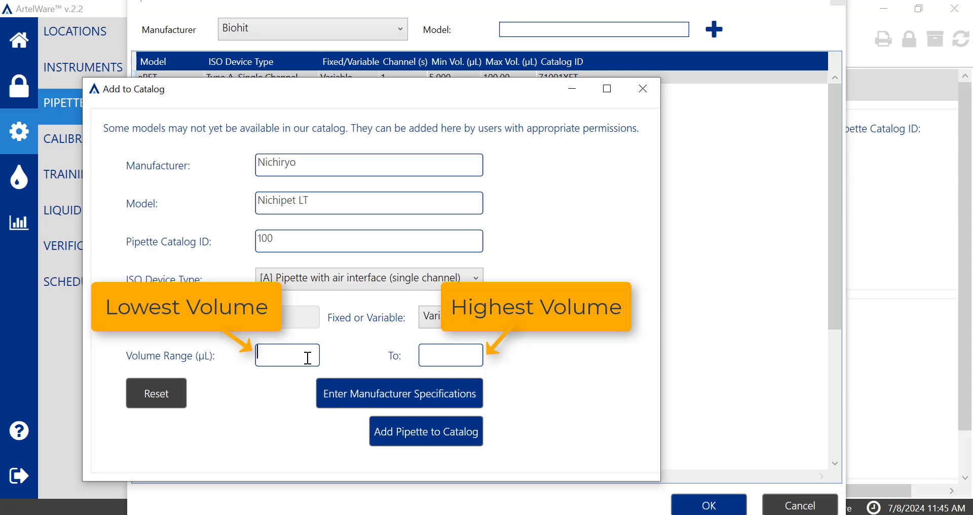
pyautogui.write('10')
pyautogui.write('100')
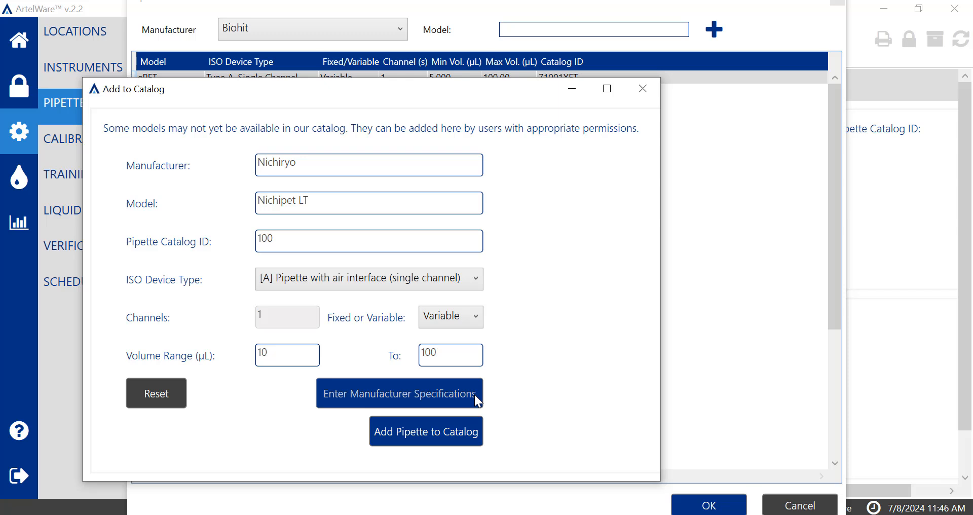
# Add a manufacturer specification for target volume 10 with relative error limits of .70% inaccuracy and .45% imprecision
pyautogui.click(475, 396)
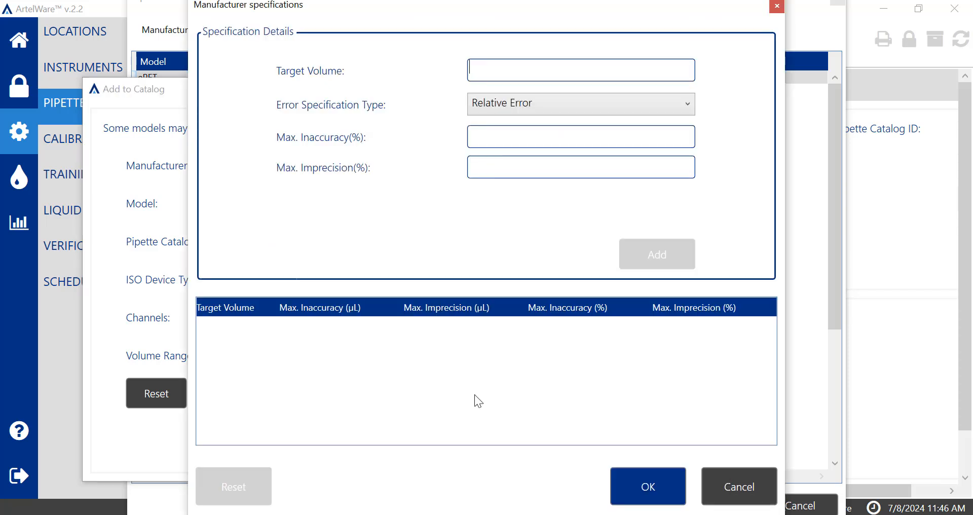
pyautogui.write('10')
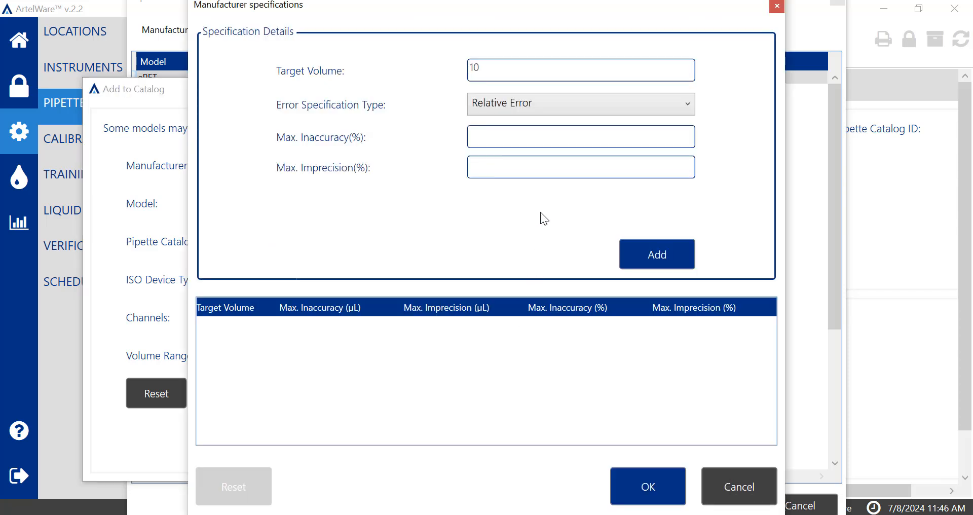
pyautogui.click(529, 139)
pyautogui.write('.70')
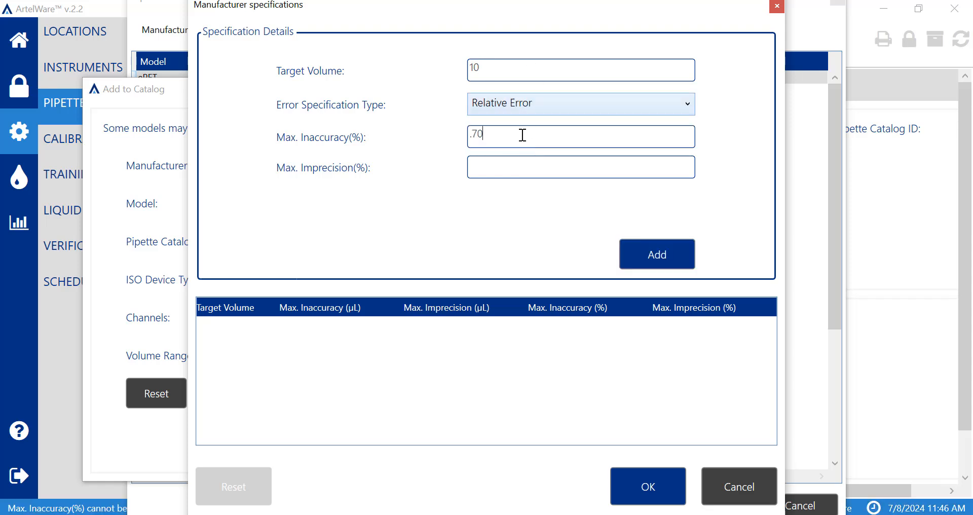
pyautogui.click(517, 168)
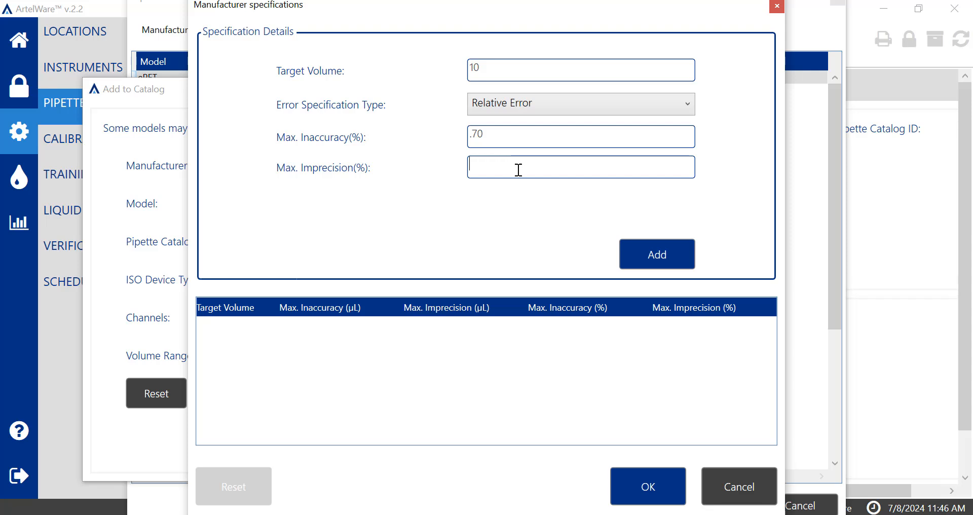
pyautogui.write('.45')
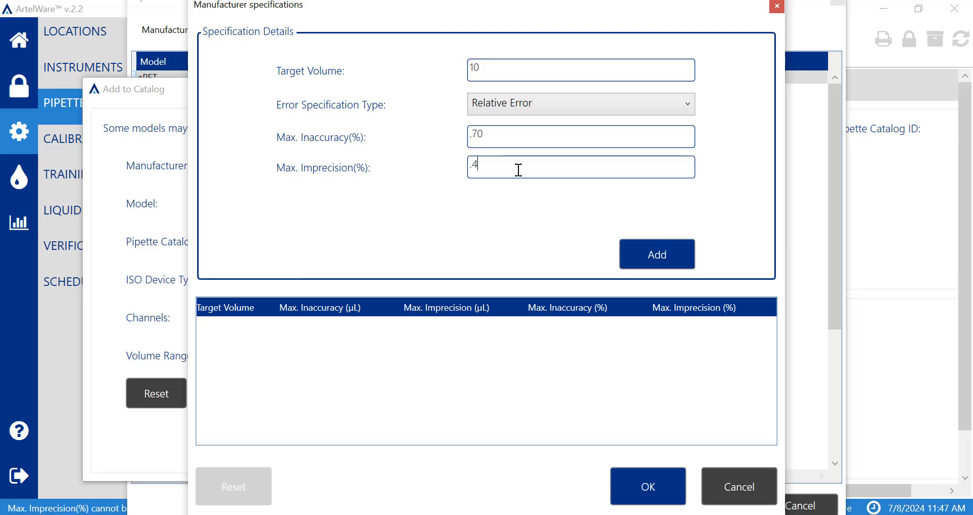
pyautogui.click(676, 260)
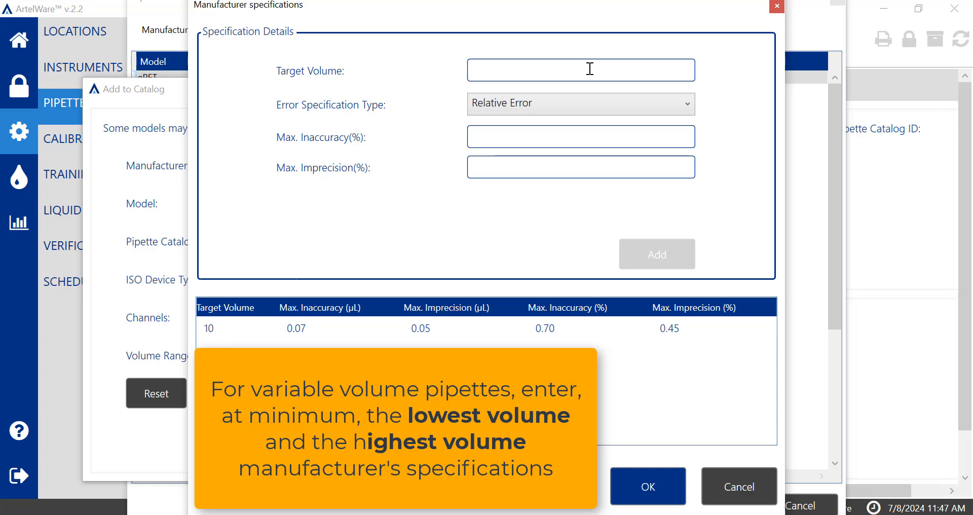
# Add a specification for target volume 100 with 0.5% maximum inaccuracy and 0.35% maximum imprecision, and accept the manufacturer specifications
pyautogui.write('100')
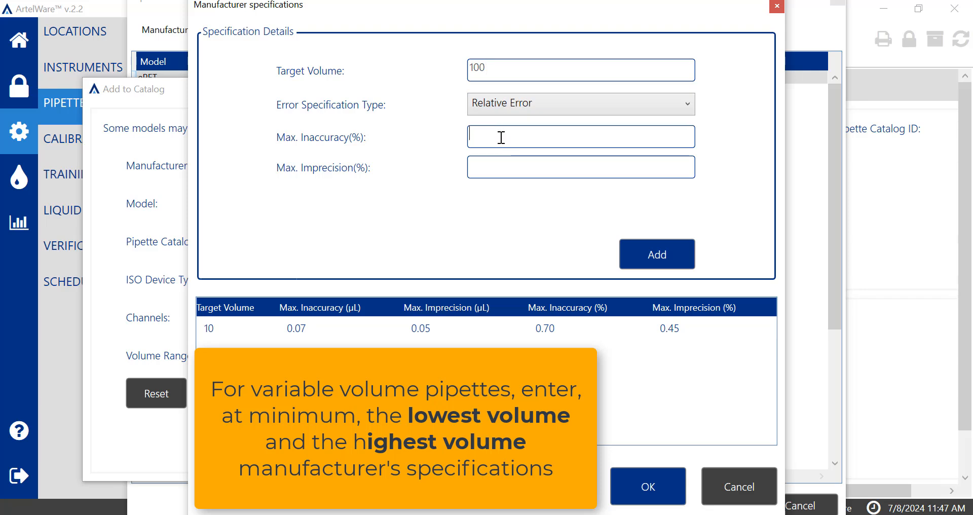
pyautogui.write('0.5')
pyautogui.press('Tab')
pyautogui.write('0.35')
pyautogui.click(655, 261)
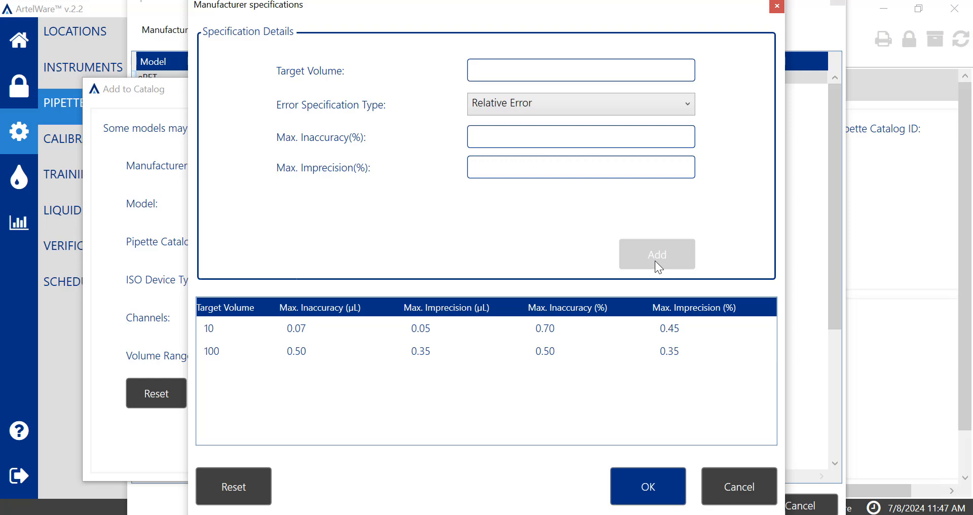
pyautogui.click(657, 486)
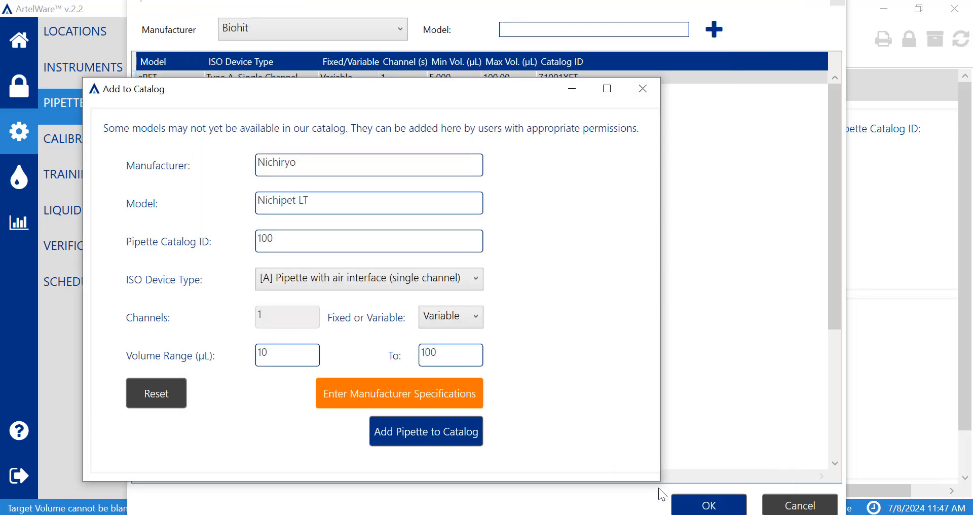
# Add the Nichipet LT model to the catalog and go back to the list of pipettes
pyautogui.click(468, 431)
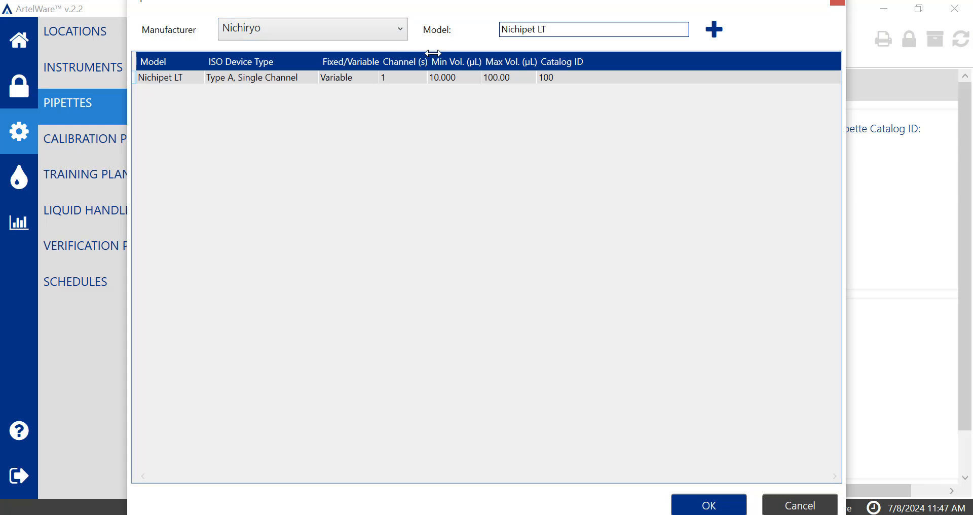
pyautogui.click(406, 28)
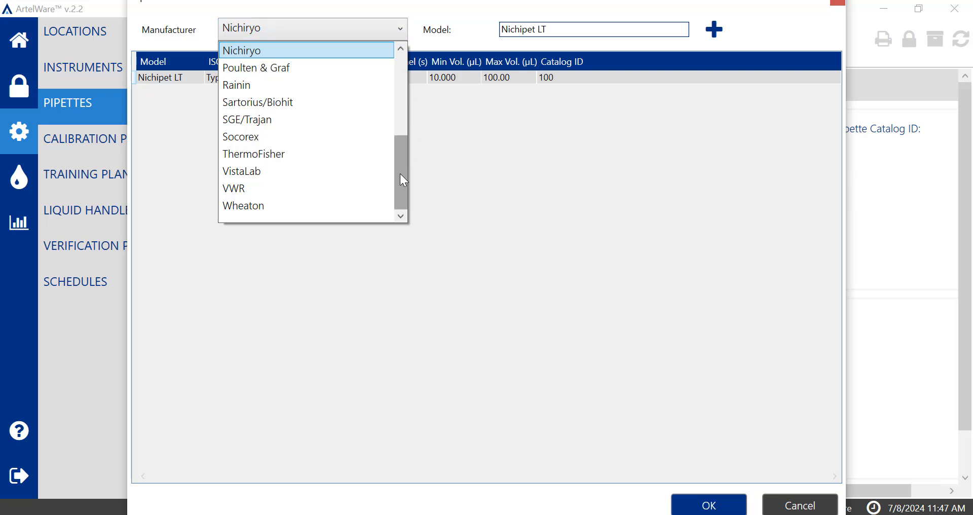
pyautogui.scroll(1, 401, 166)
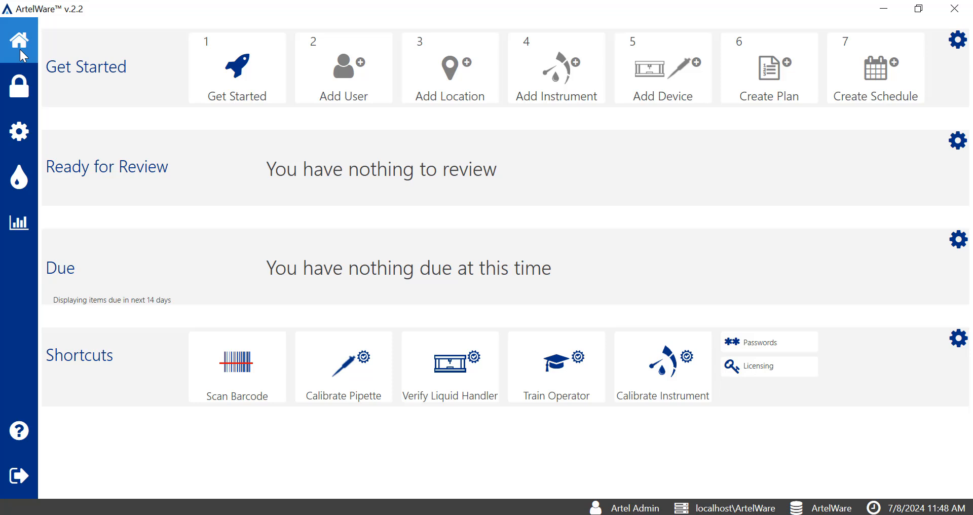
pyautogui.click(20, 134)
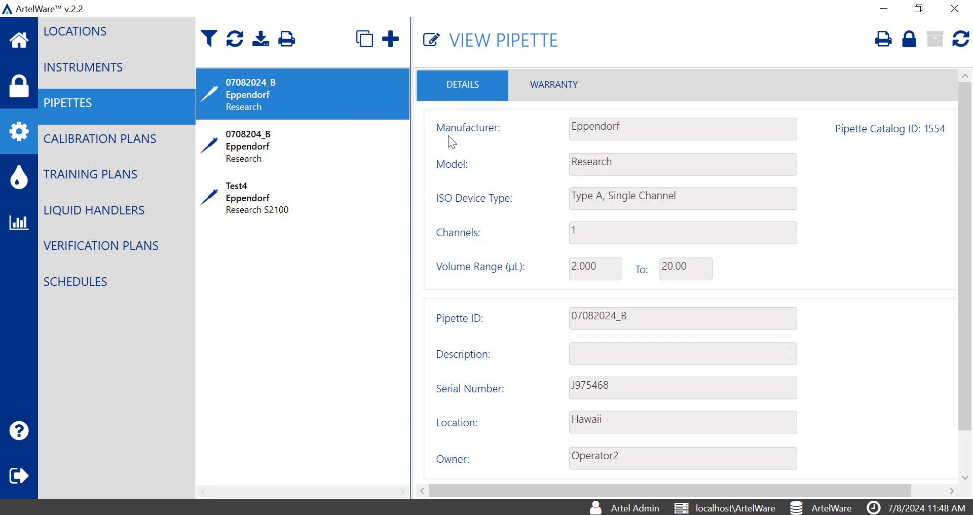
pyautogui.click(371, 46)
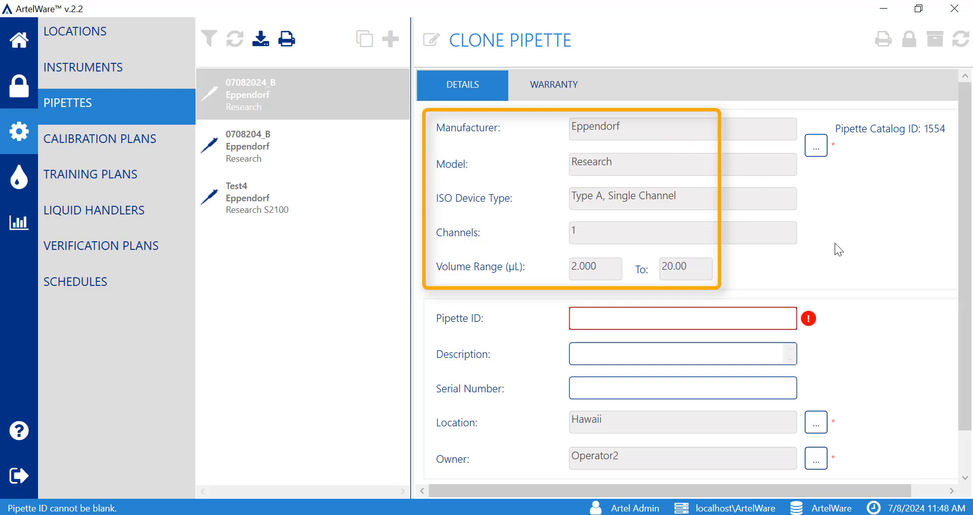
pyautogui.scroll(-1, 923, 284)
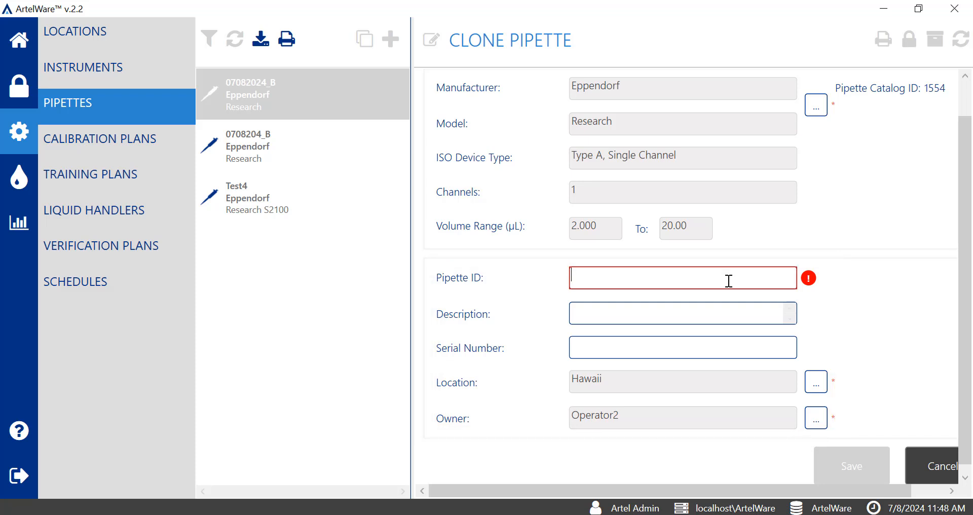
pyautogui.click(917, 471)
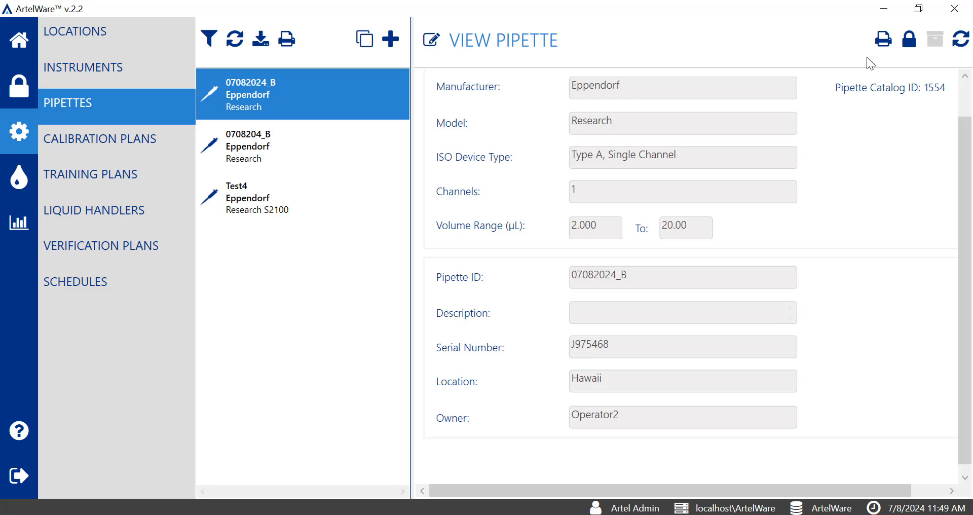
# Deactivate pipette 07082024_B and confirm the deactivation
pyautogui.click(908, 43)
pyautogui.click(908, 48)
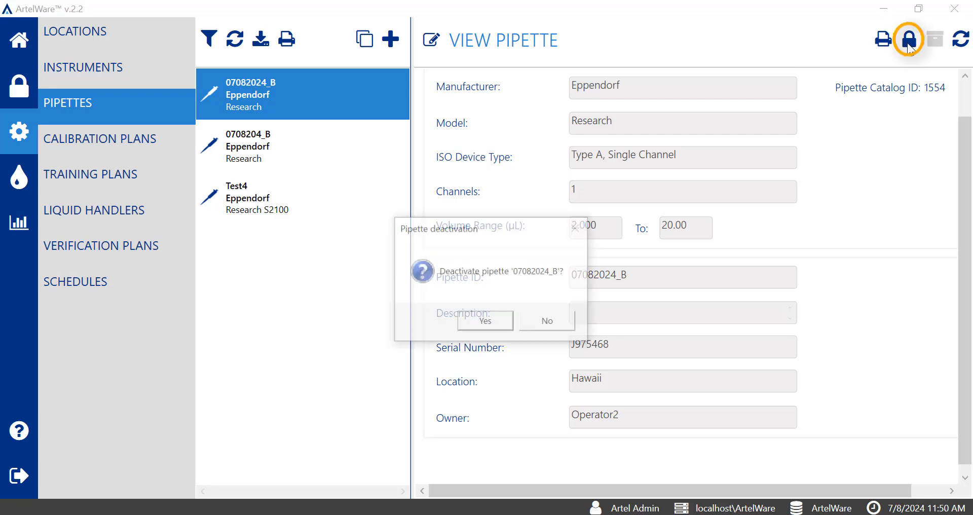
pyautogui.click(489, 323)
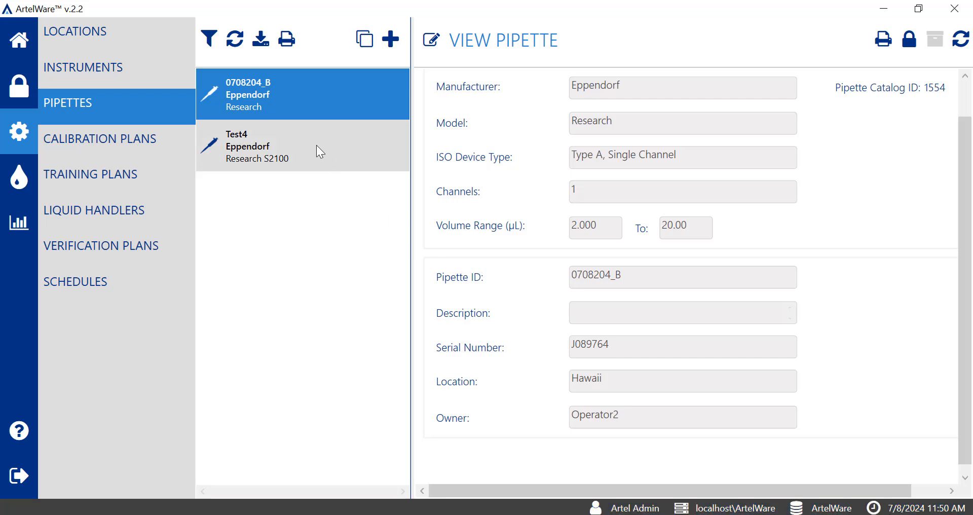
# Show inactive items in the pipette list and reactivate pipette 07082024_B
pyautogui.click(210, 39)
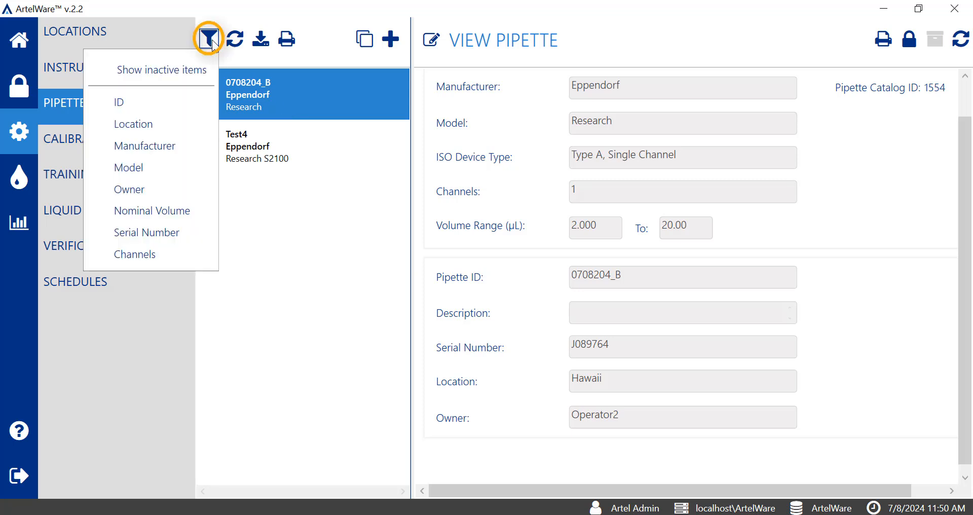
pyautogui.click(209, 70)
pyautogui.click(354, 107)
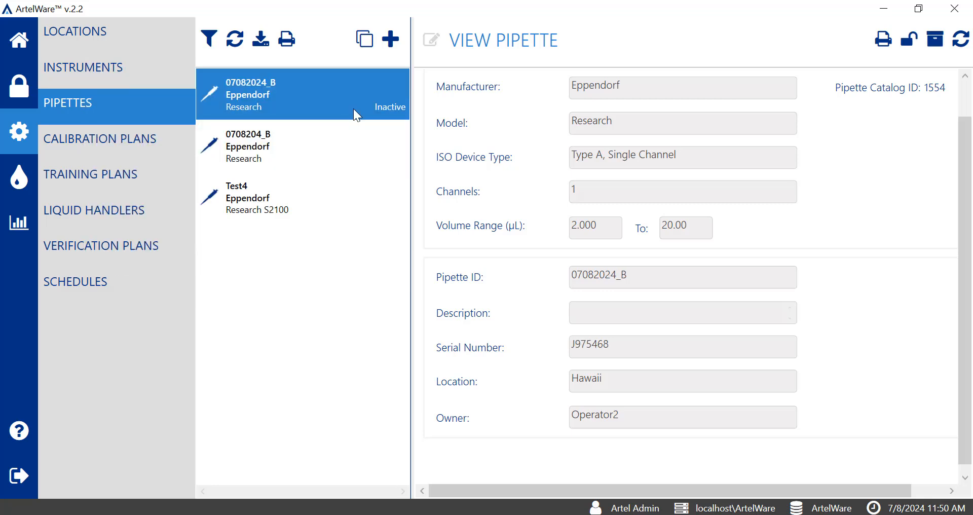
pyautogui.click(908, 40)
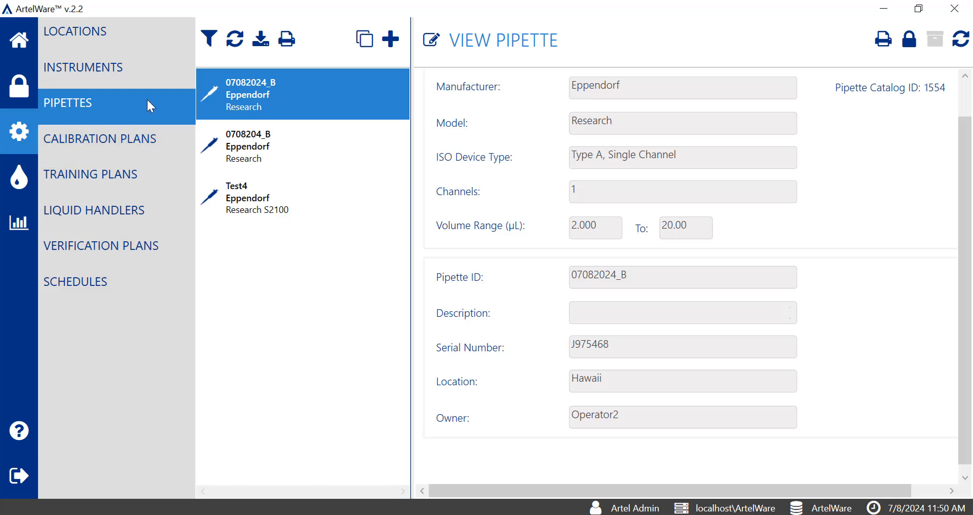
# Deactivate the Eppendorf Research S2100 pipette Test4 and confirm the deactivation
pyautogui.click(307, 210)
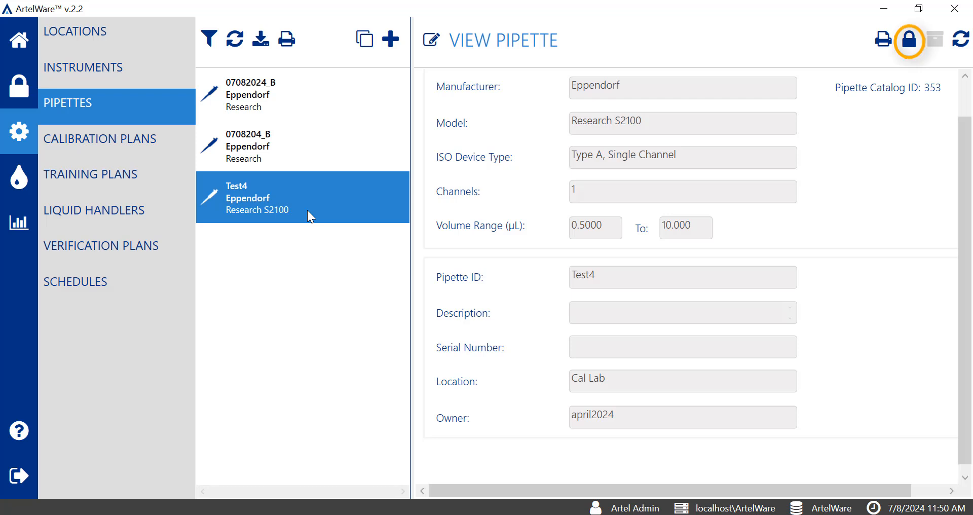
pyautogui.click(909, 45)
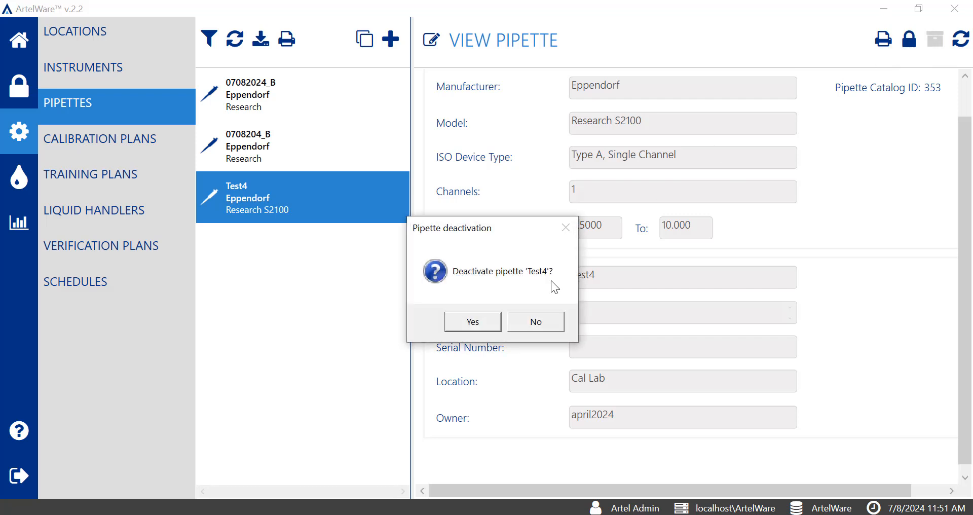
pyautogui.click(473, 322)
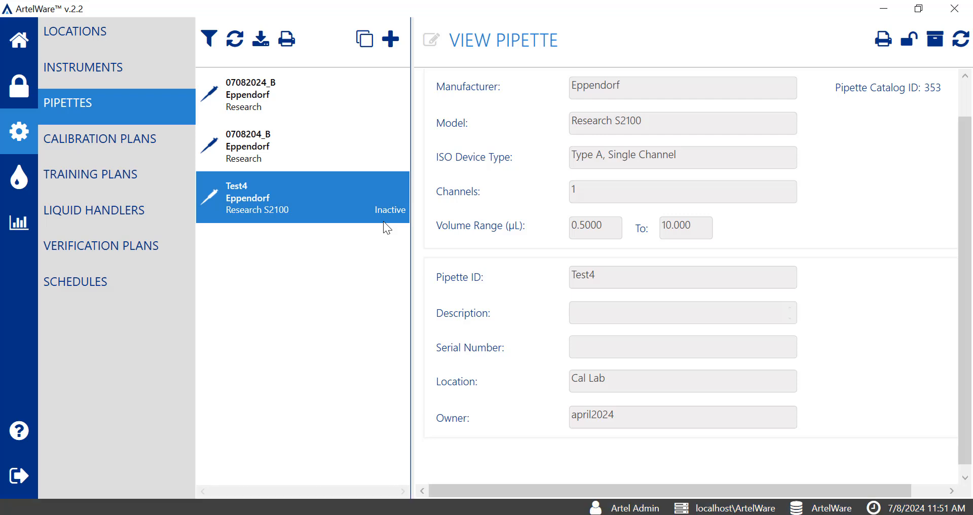
# Permanently retire the inactive pipette Test4 and confirm its retirement
pyautogui.click(210, 41)
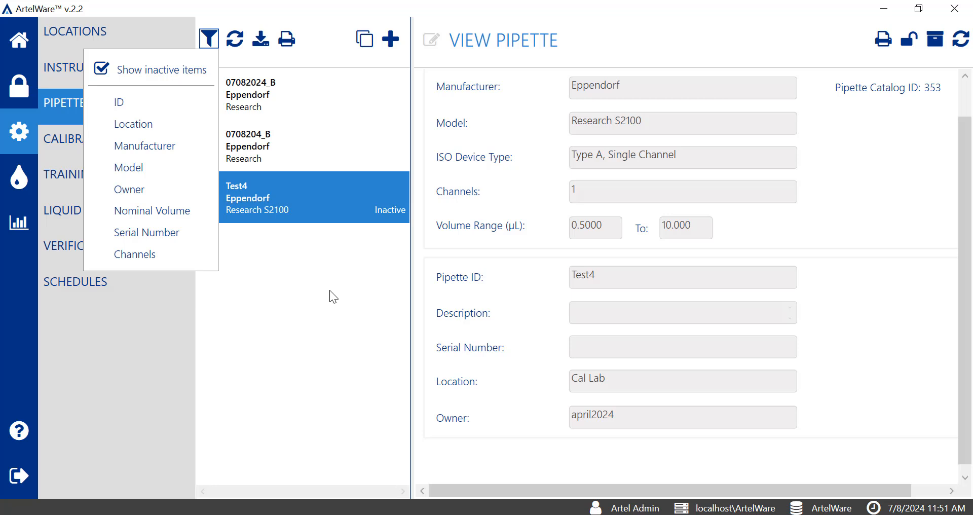
pyautogui.click(330, 290)
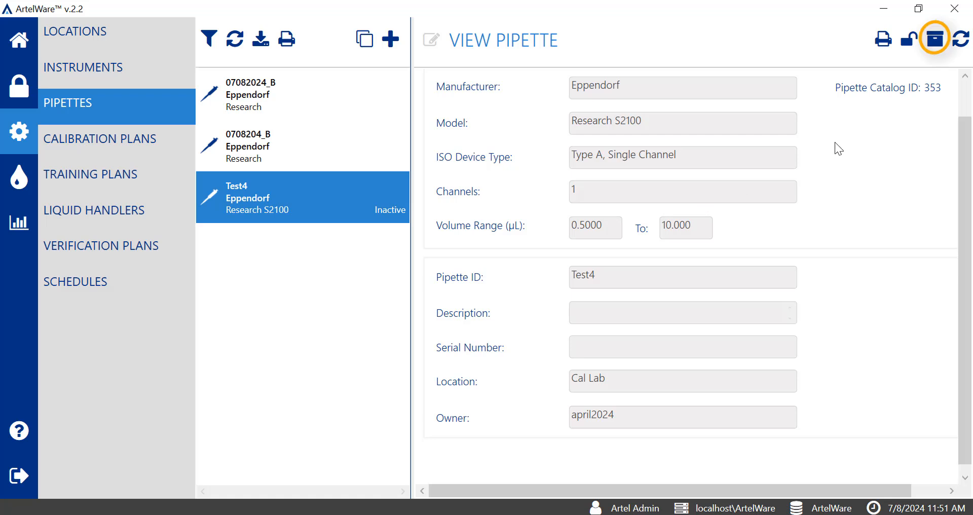
pyautogui.click(936, 40)
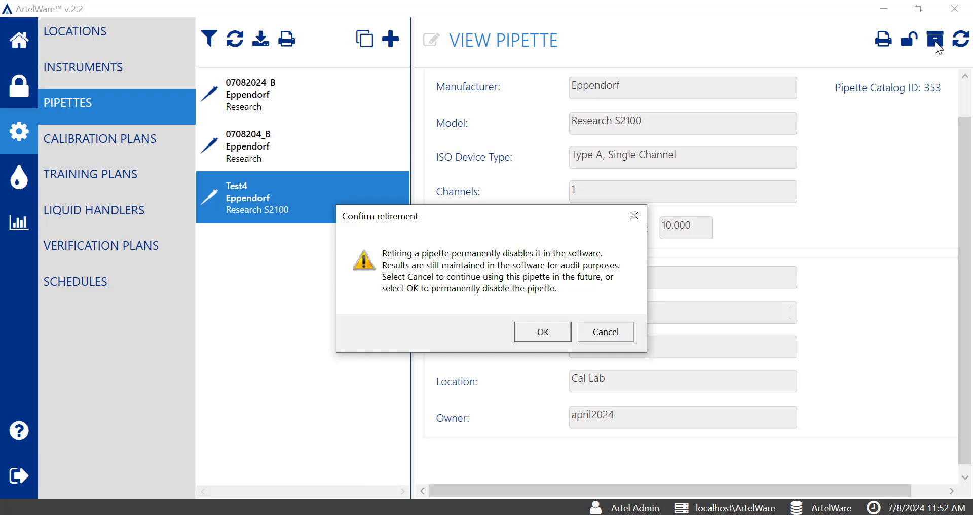
pyautogui.click(555, 333)
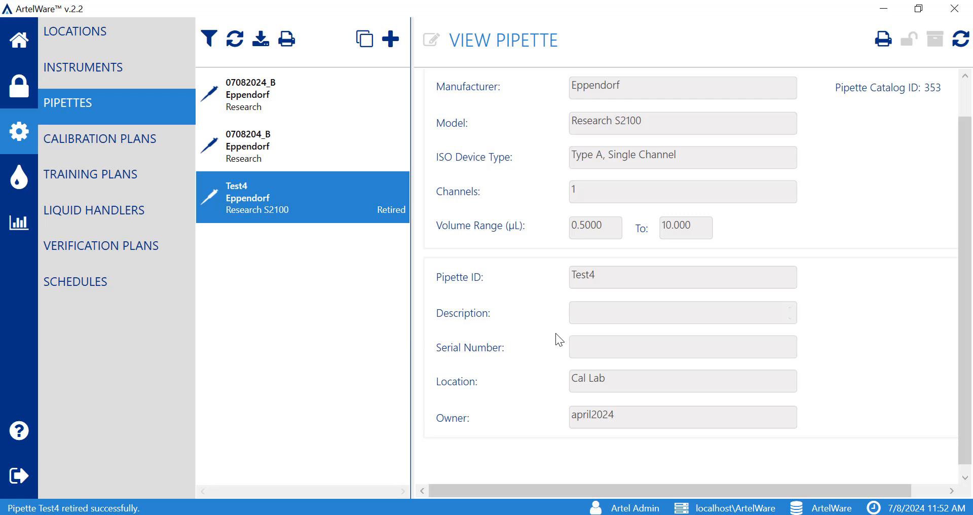